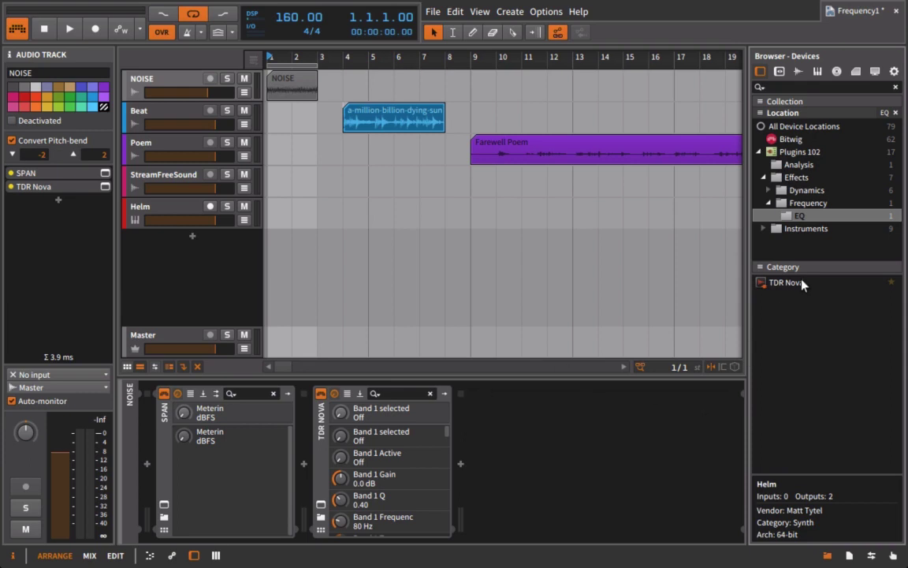
Step: Look through TDR Nova and the Dynamics plugin folder, then hide the device browser
click(771, 285)
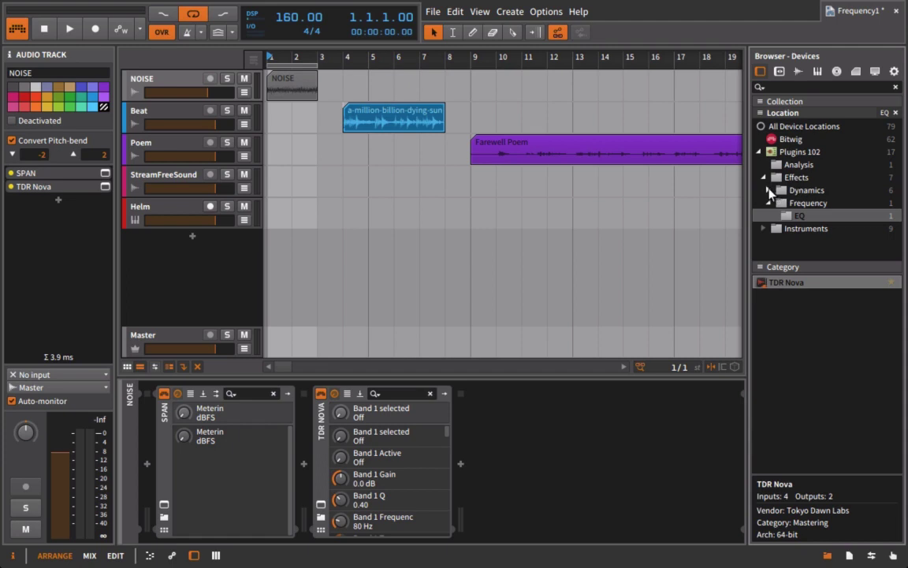
click(774, 191)
click(776, 205)
scroll(780, 229, down, 1)
click(779, 242)
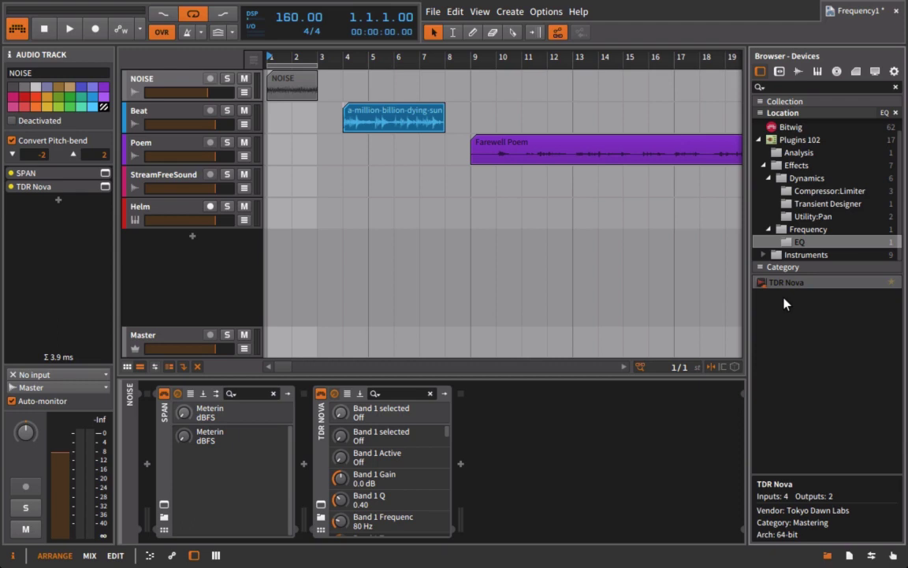
click(828, 555)
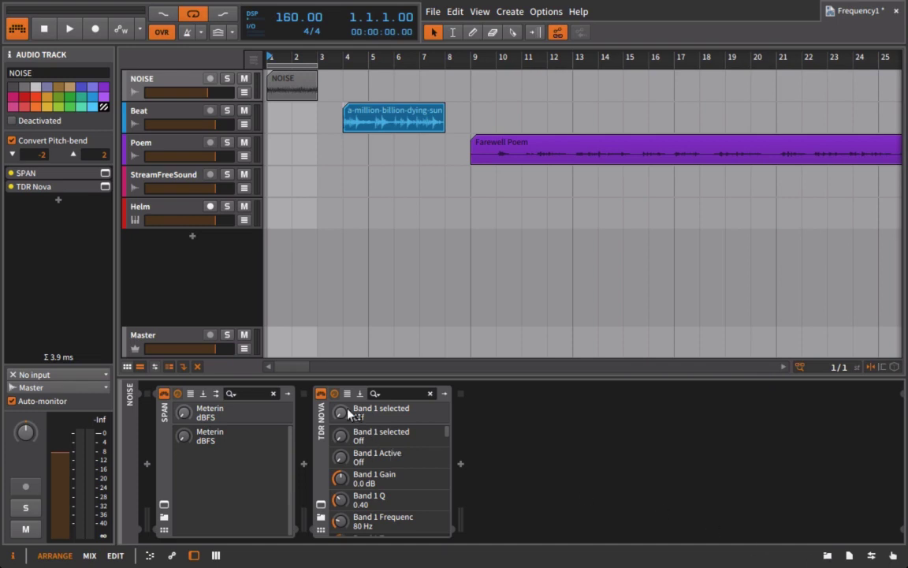
Step: Open NOISE's TDR Nova editor, test bands I–IV on and off, and move the window aside
click(320, 504)
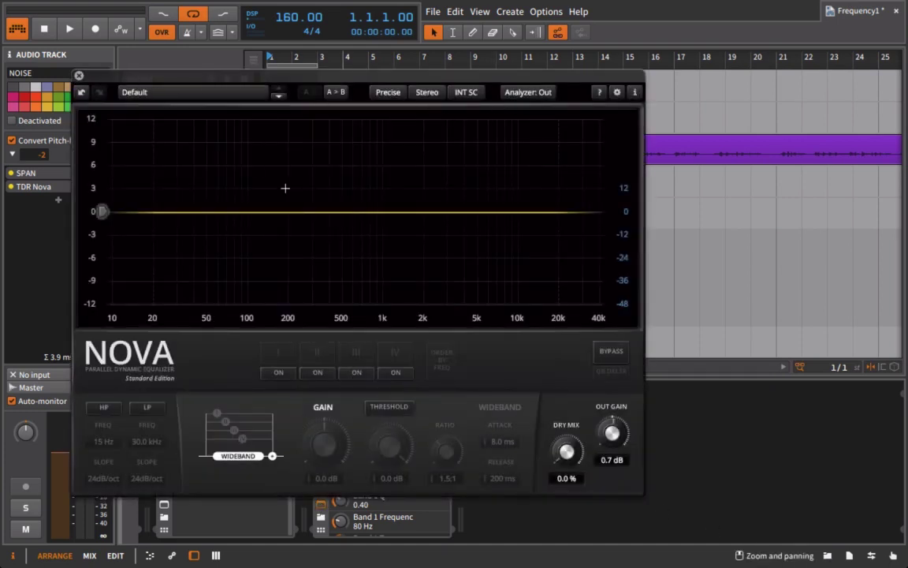
click(278, 372)
click(317, 372)
click(356, 372)
click(395, 372)
click(395, 372)
click(357, 372)
click(317, 372)
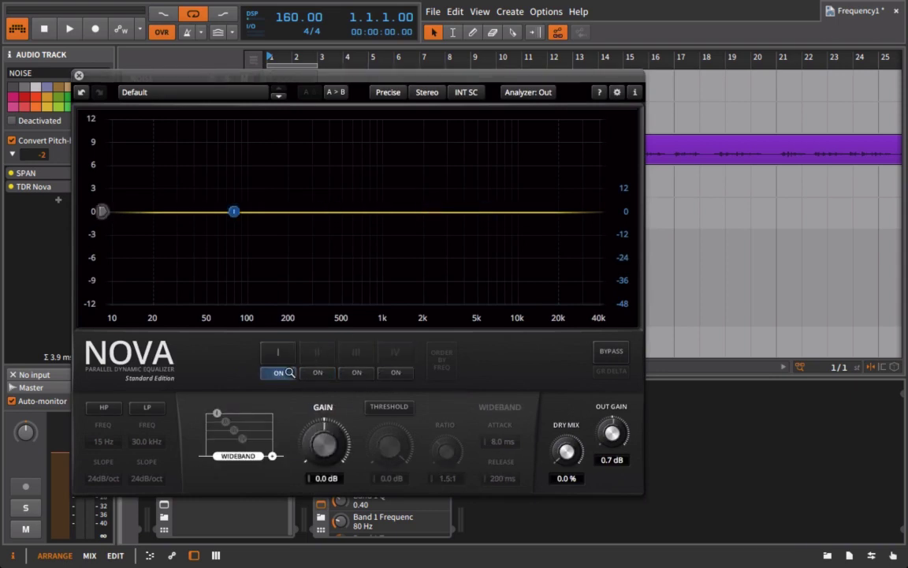
click(278, 372)
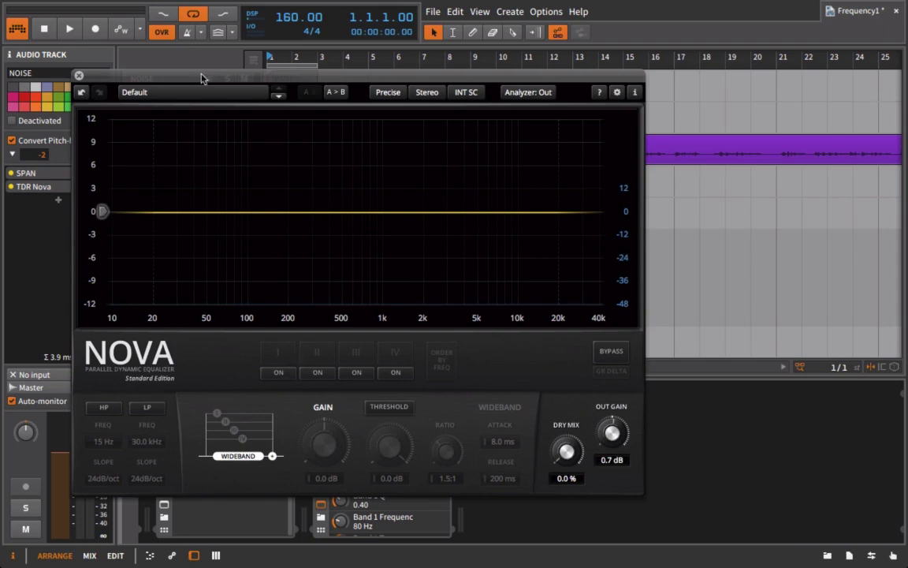
drag(203, 76, 387, 11)
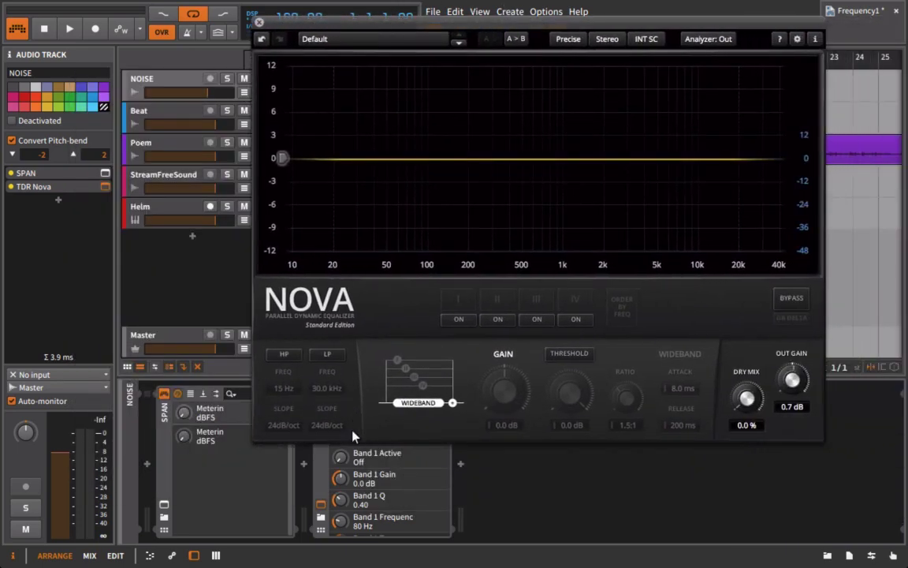
Step: Enable the 15 Hz high-pass and 30.0 kHz low-pass filters, keeping the analyzer on output
click(283, 355)
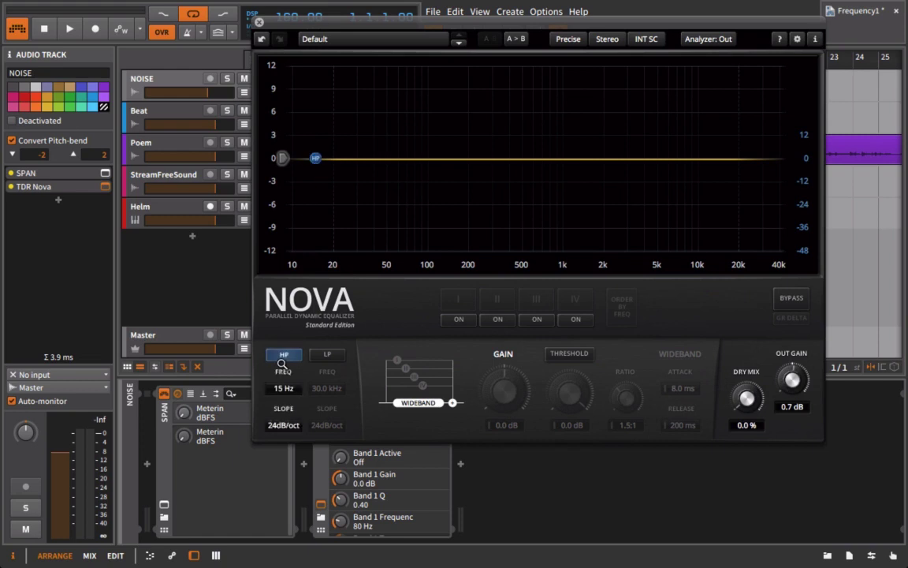
click(327, 354)
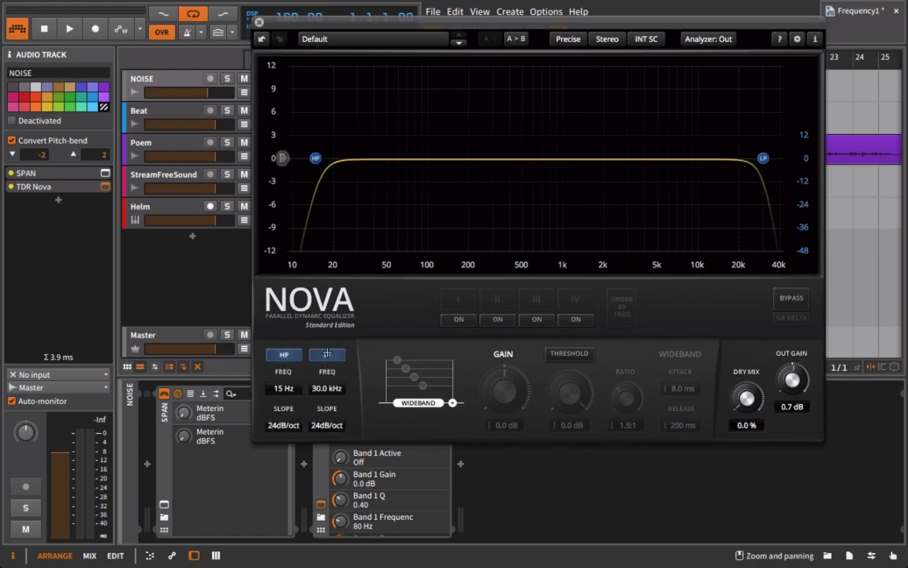
click(710, 41)
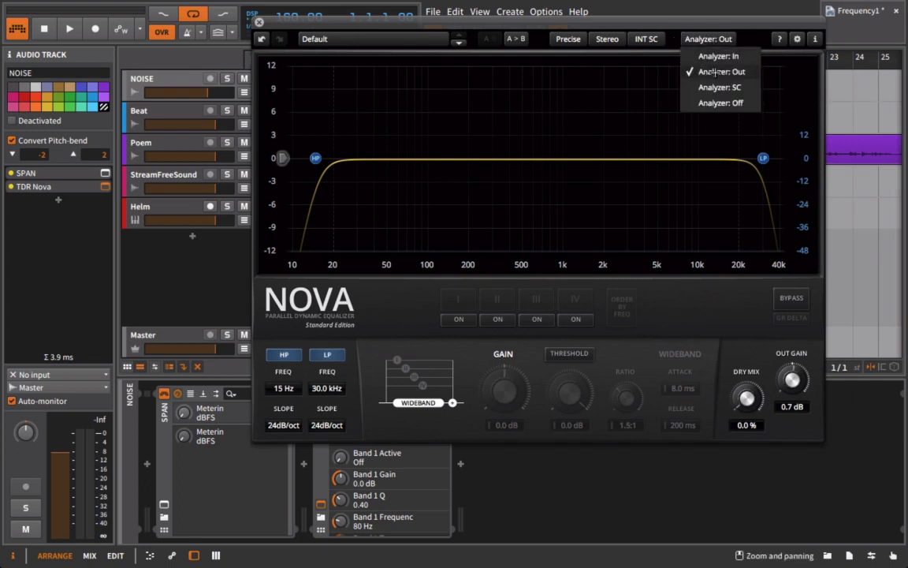
click(712, 39)
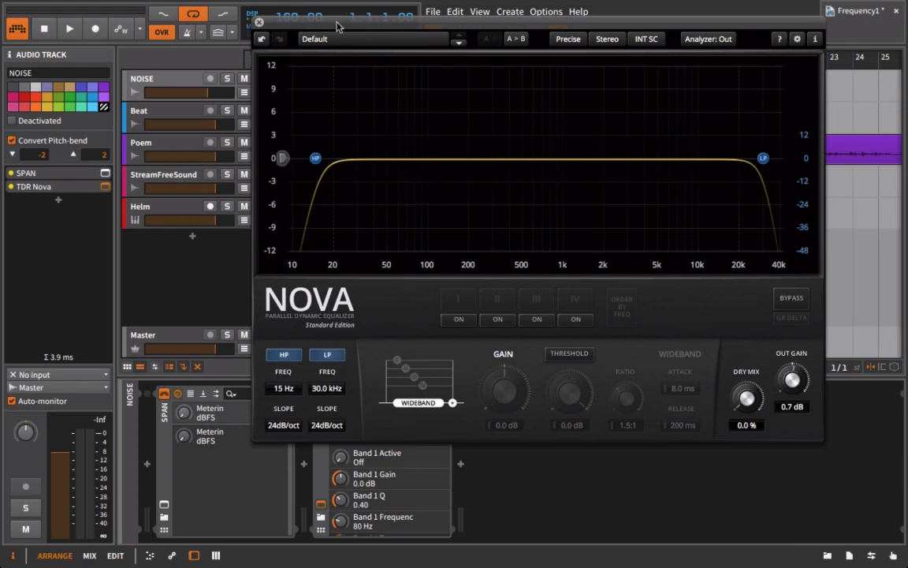
drag(329, 26, 415, 35)
key(space)
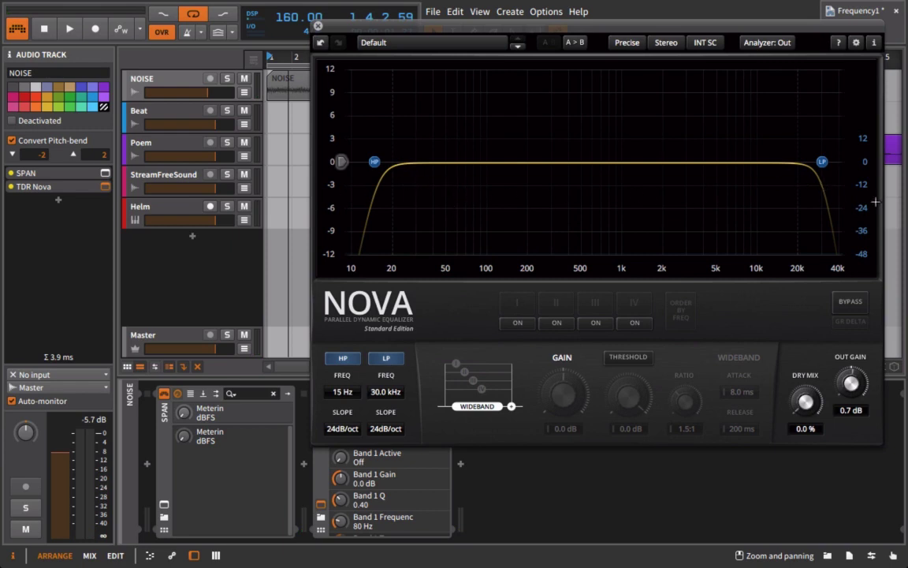
key(space)
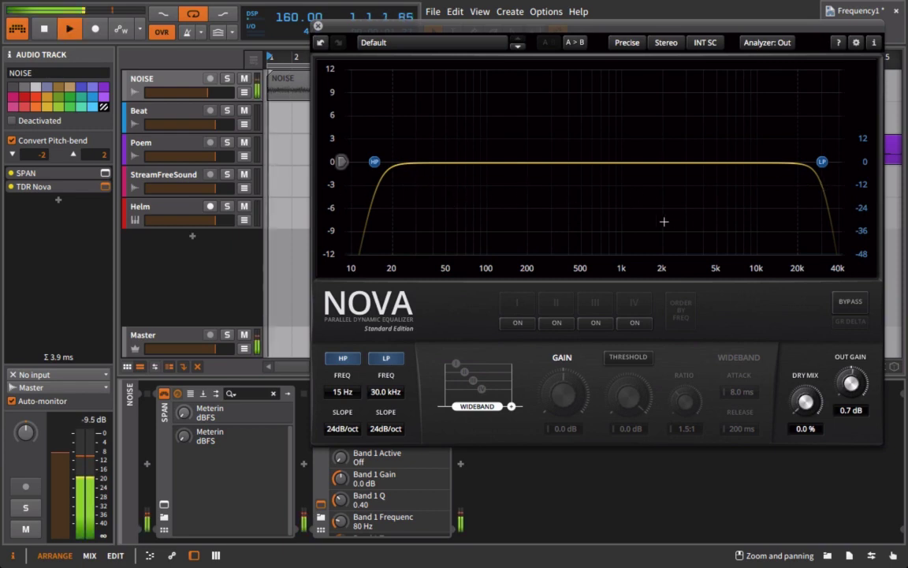
key(space)
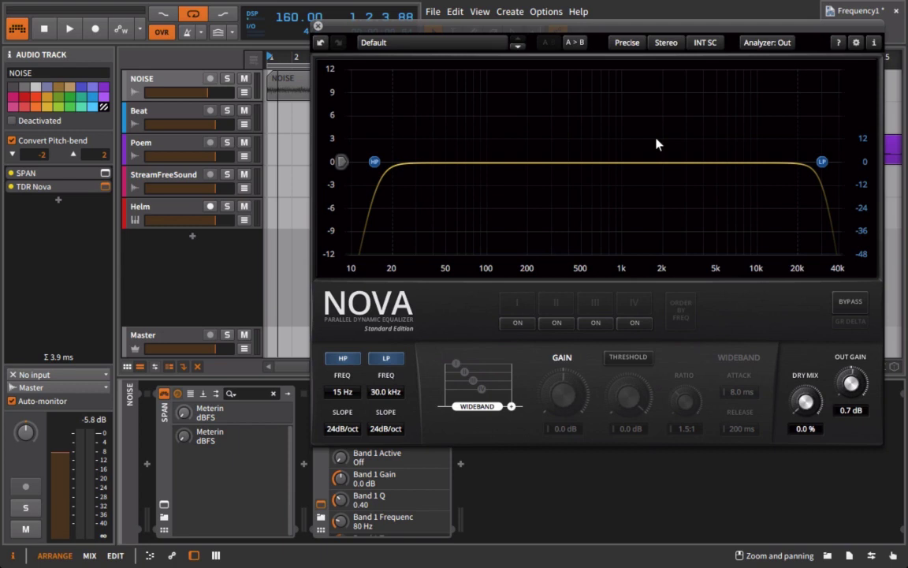
Step: Disable Nova's low-pass, then audition high-pass sweeps during playback and settle it at 10 Hz
click(785, 43)
click(784, 43)
click(387, 358)
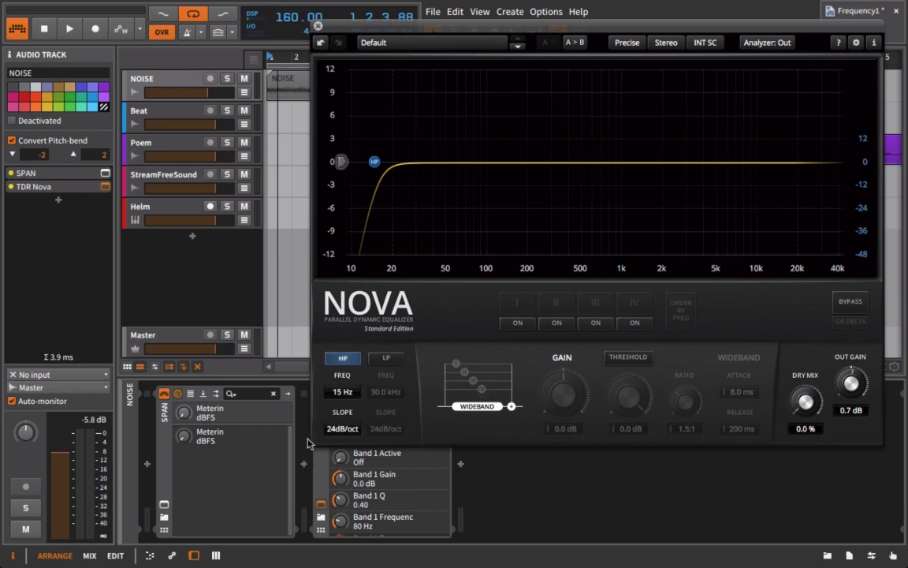
drag(342, 392, 315, 416)
key(space)
drag(339, 396, 315, 372)
key(space)
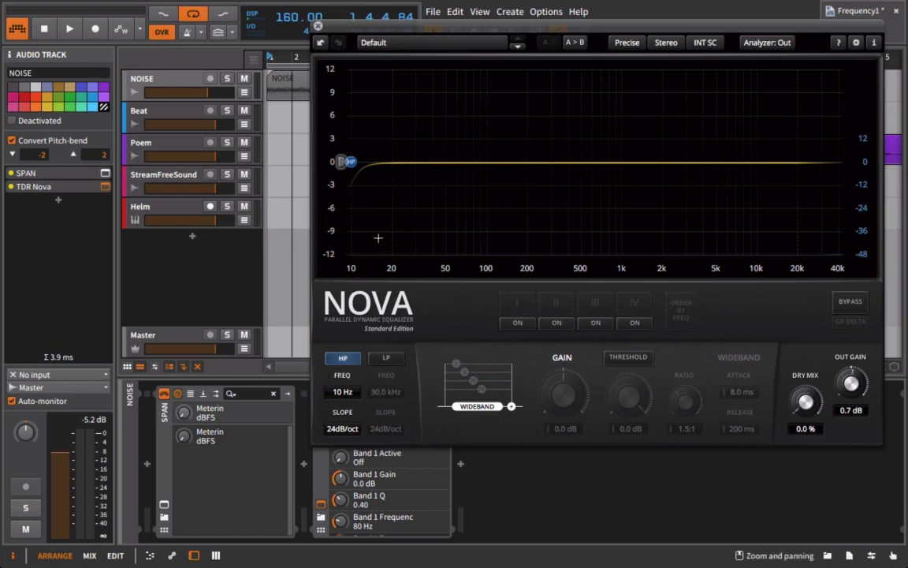
Step: Close the Nova window, zoom the timeline out and back in, and place the playback start at bar 9
click(318, 26)
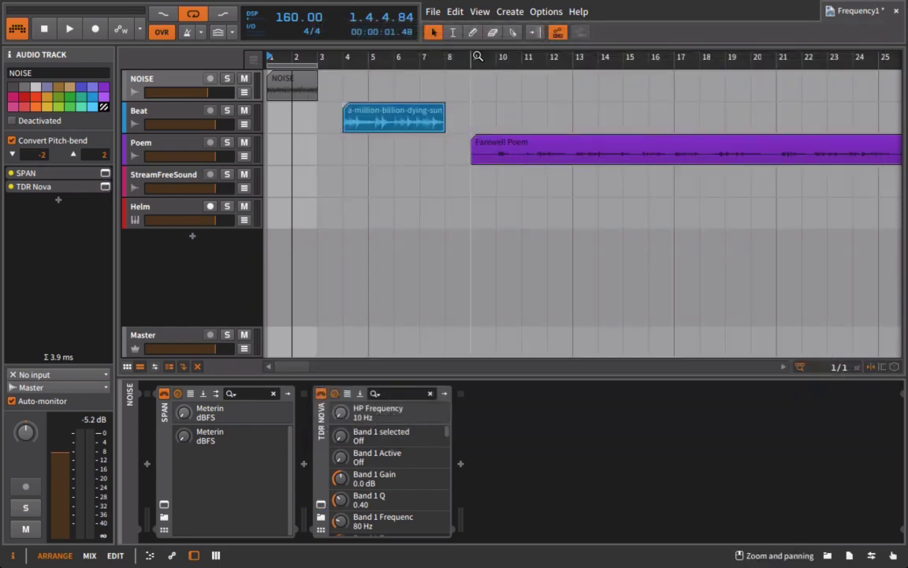
drag(478, 56, 478, 173)
drag(268, 56, 268, 16)
click(422, 75)
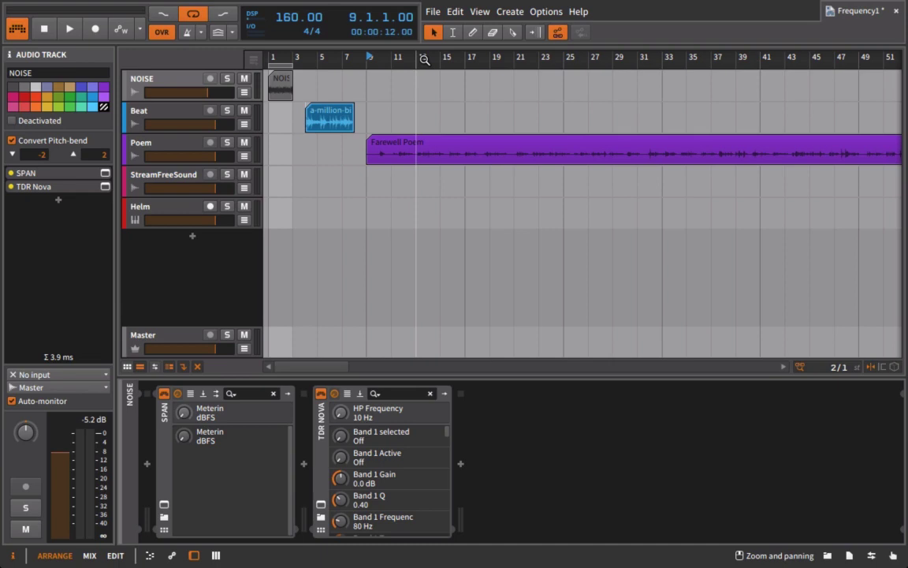
Step: Insert TDR Nova on the Poem track and set its analyzer to Out
click(136, 147)
click(827, 555)
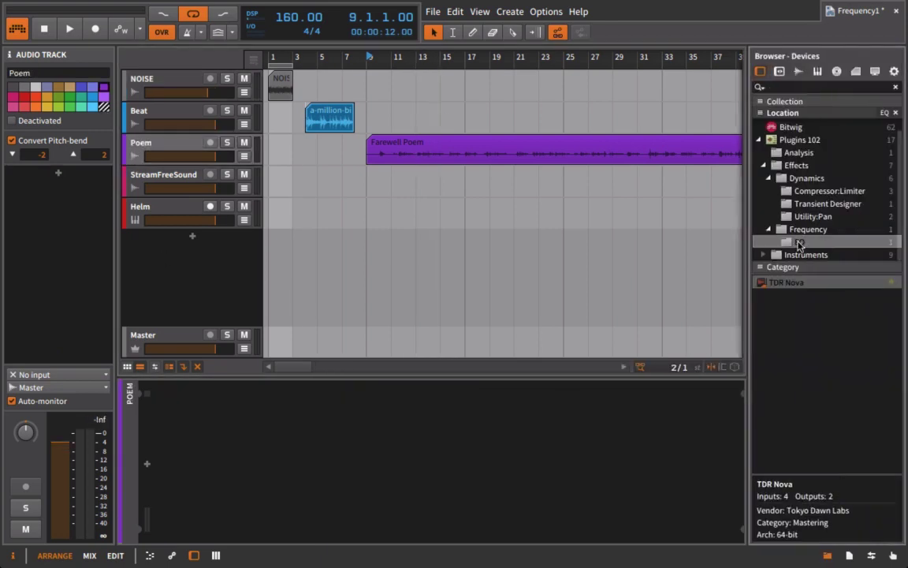
key(Return)
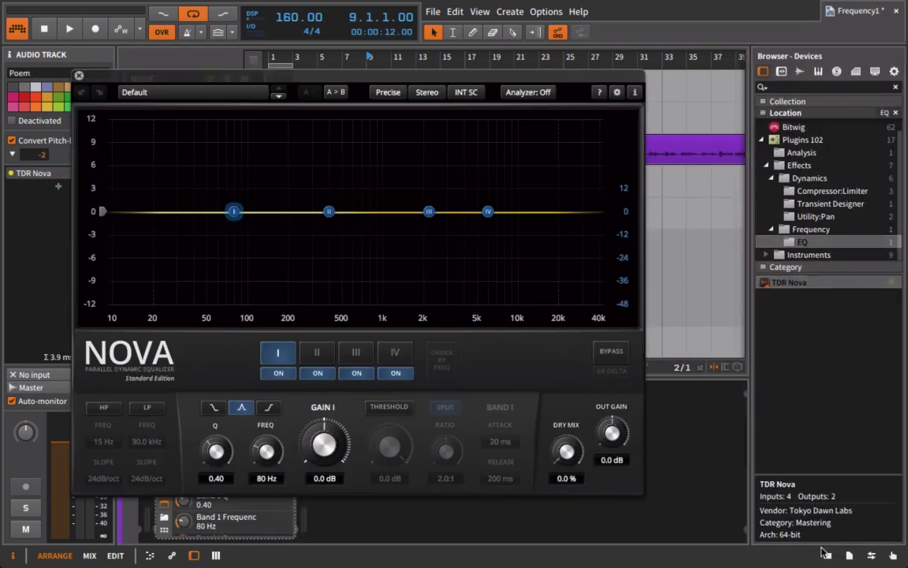
key(space)
click(542, 92)
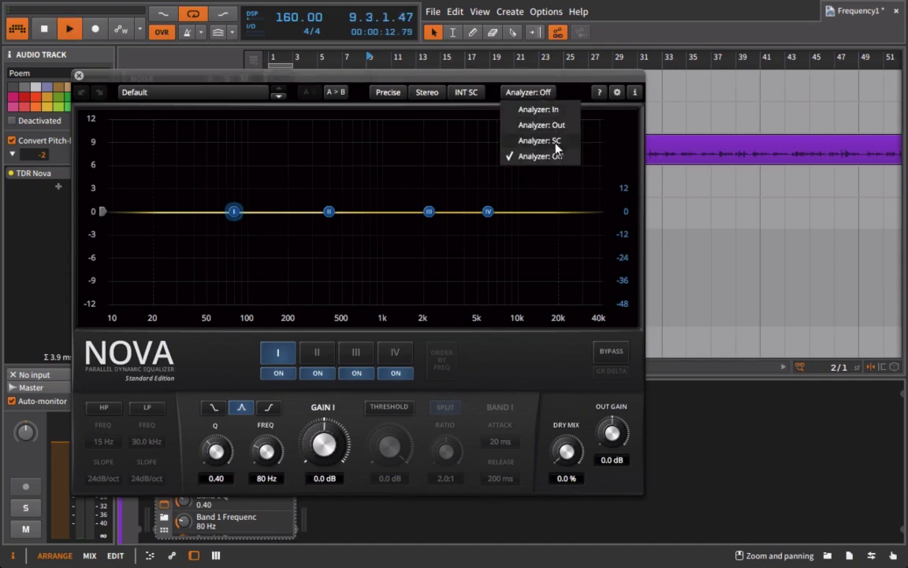
click(558, 124)
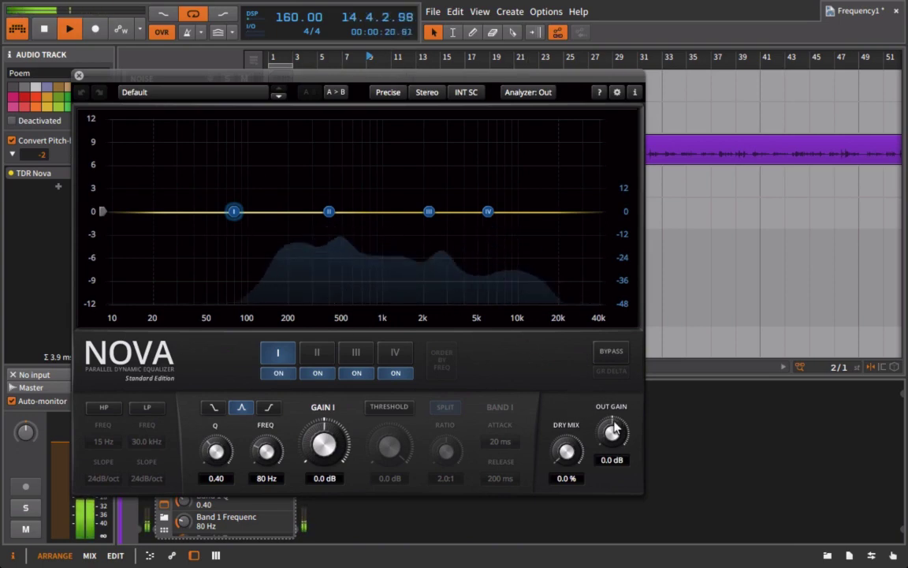
key(space)
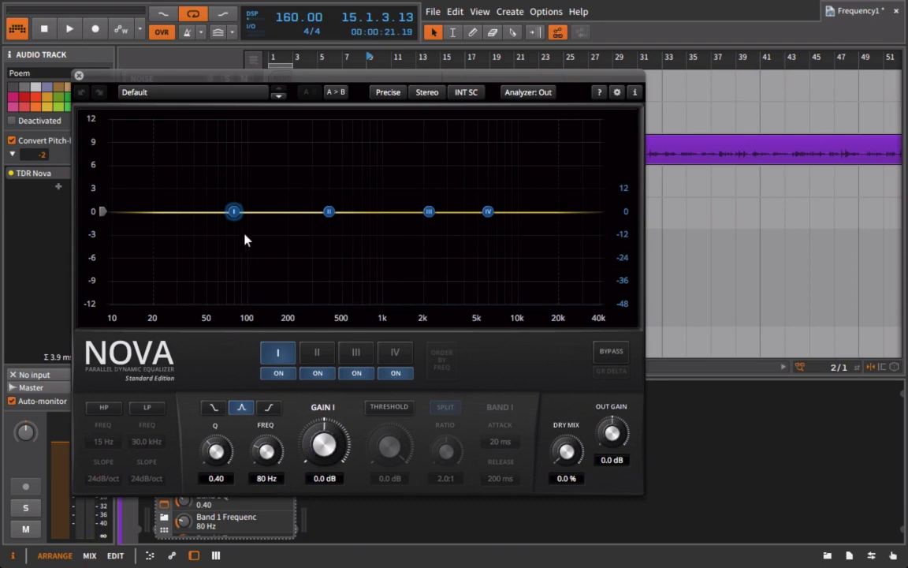
Step: Switch off bands I–IV and raise the output gain to 6.3 dB while listening
click(278, 373)
click(317, 373)
click(356, 373)
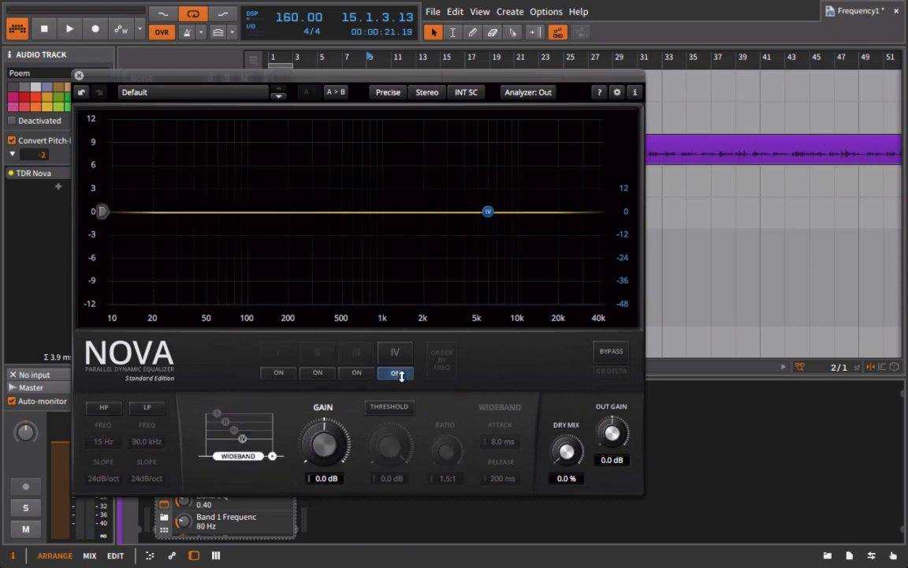
click(396, 373)
key(space)
drag(612, 434, 623, 372)
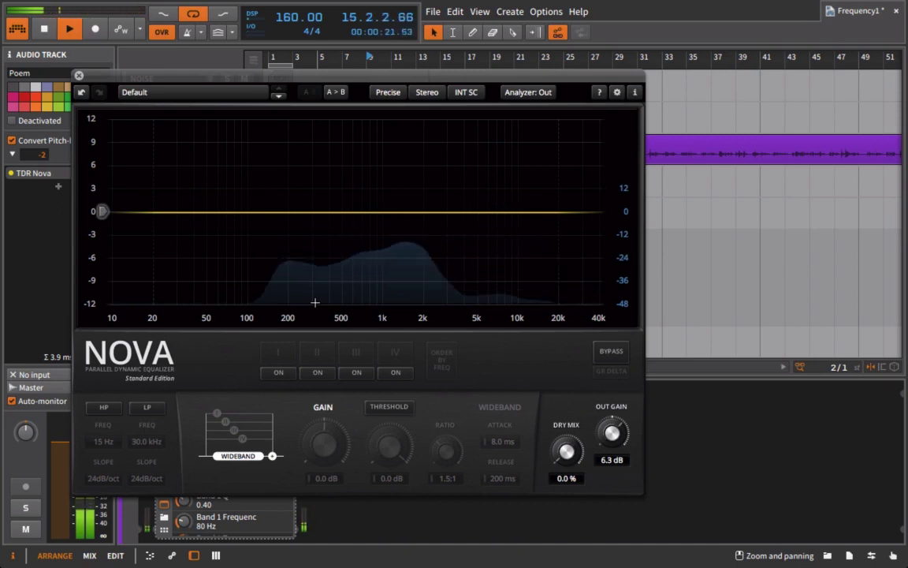
key(space)
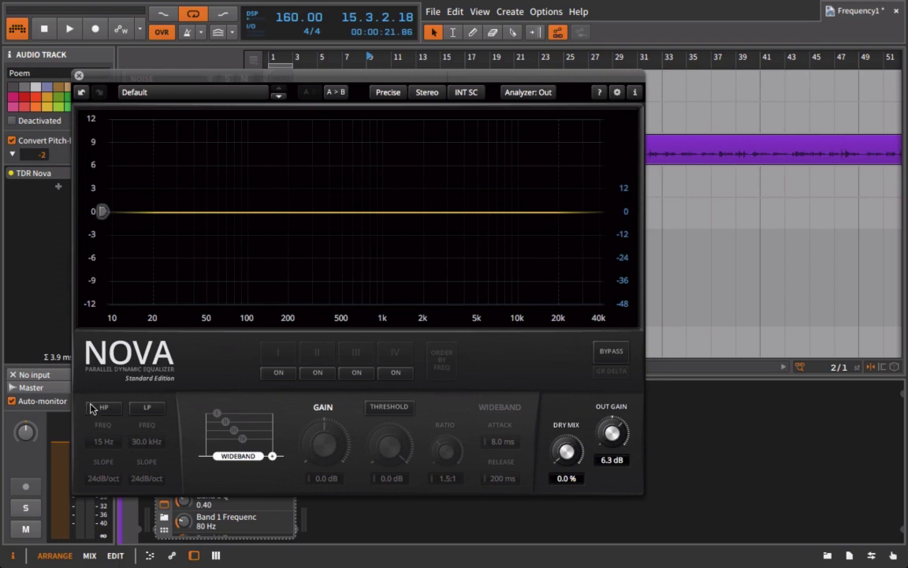
Step: Reset the Poem track's Nova OUT GAIN knob back to 0.0 dB
scroll(614, 446, up, 2)
scroll(615, 446, down, 1)
double_click(614, 445)
Step: Enable the high-pass at 41 Hz on Poem and start playback
click(103, 407)
drag(106, 443, 144, 443)
key(space)
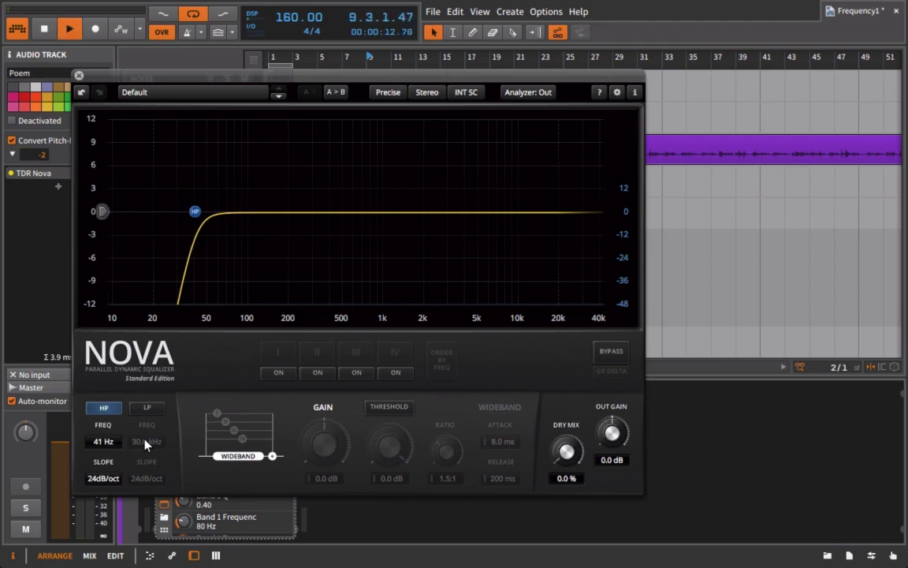
drag(406, 74, 586, 61)
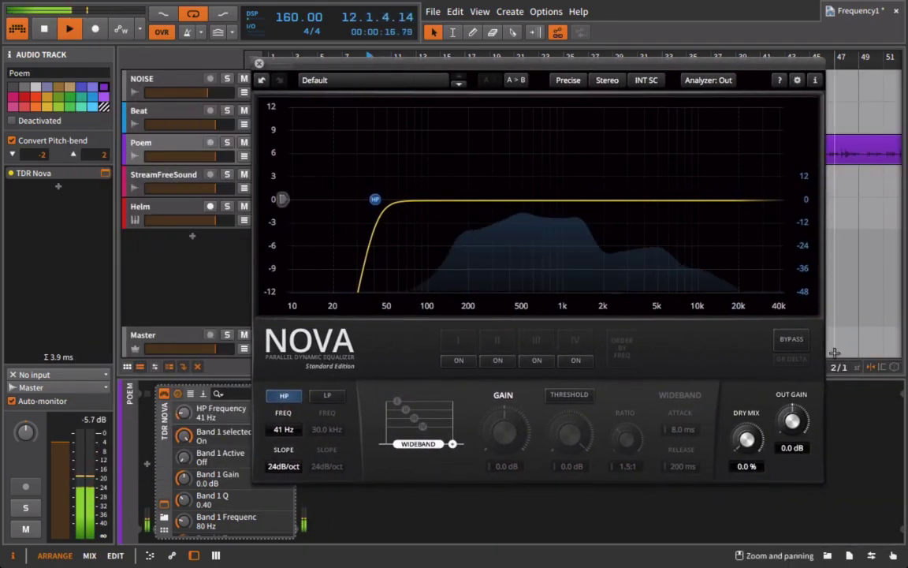
Step: Toggle NOVA BYPASS repeatedly to compare the filtered sound, then close the Nova window
click(787, 342)
click(788, 342)
click(788, 342)
click(787, 342)
click(788, 342)
click(788, 342)
click(788, 342)
click(788, 342)
click(787, 342)
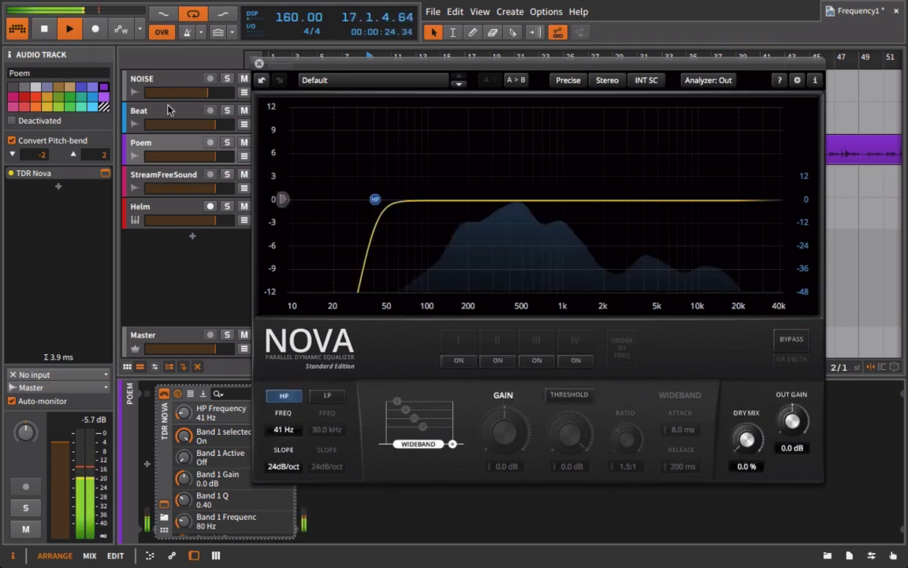
click(259, 63)
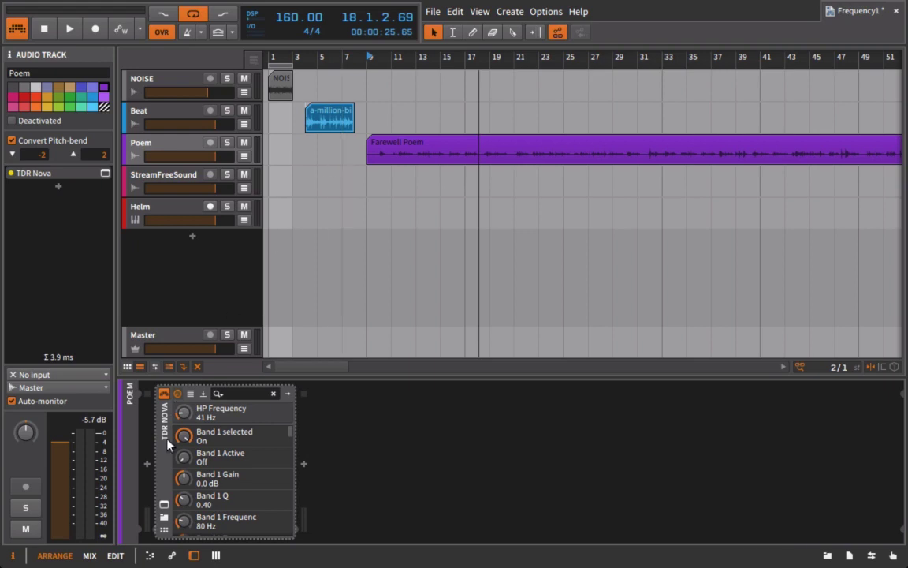
click(164, 503)
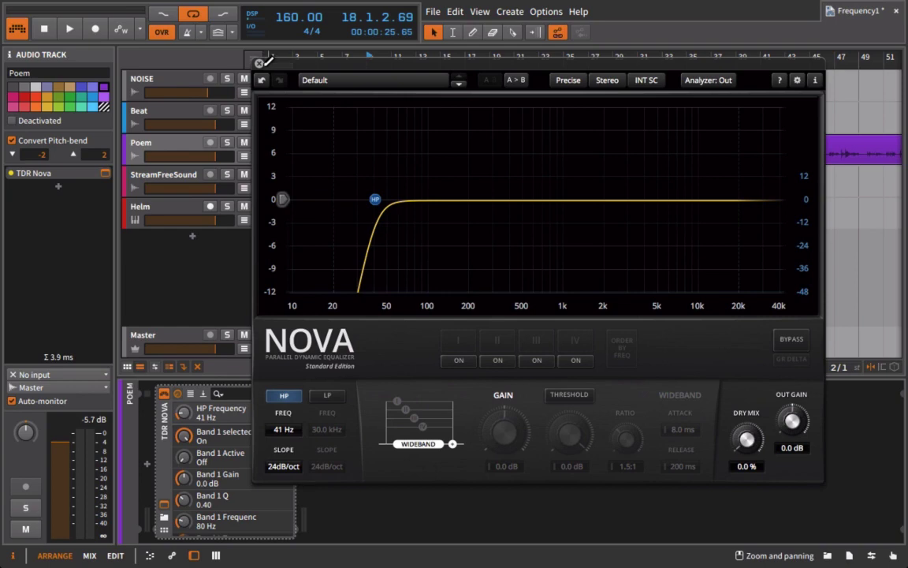
Step: Close Nova, select StreamFreeSound, and start playback from bar 103
click(261, 63)
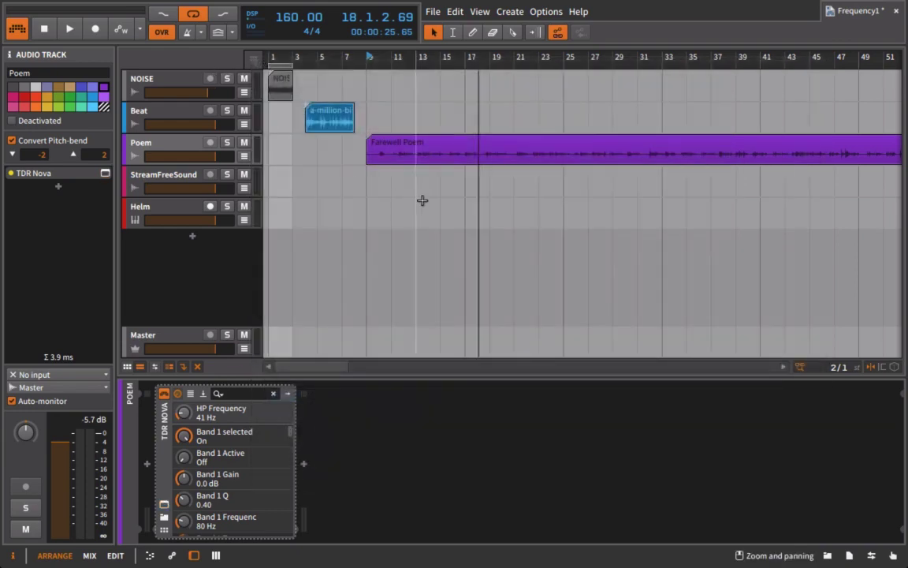
scroll(422, 199, right, 6)
click(209, 180)
scroll(595, 199, right, 10)
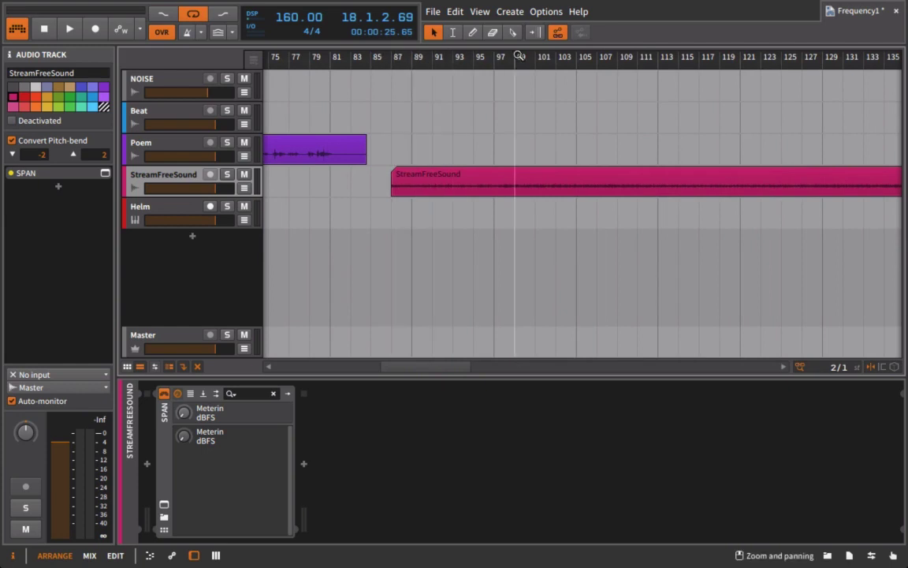
click(551, 55)
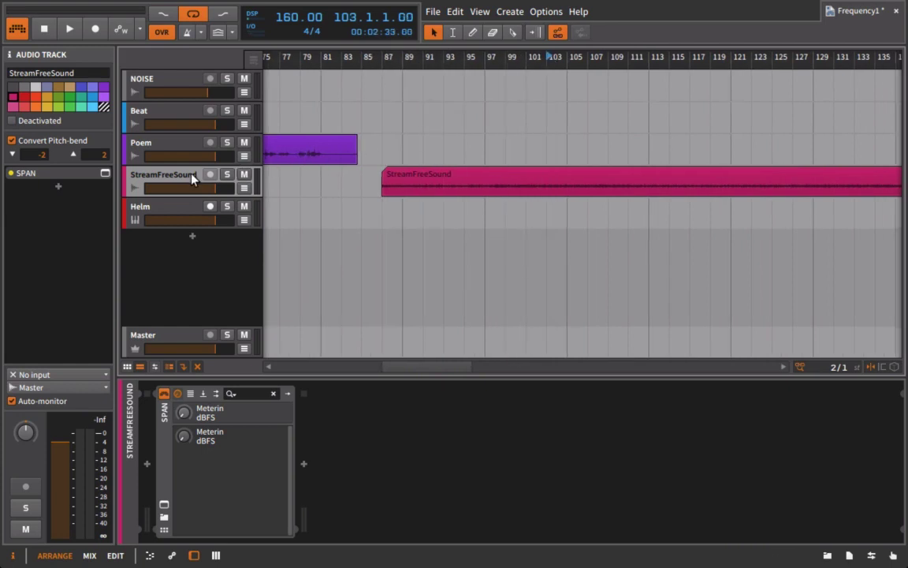
key(space)
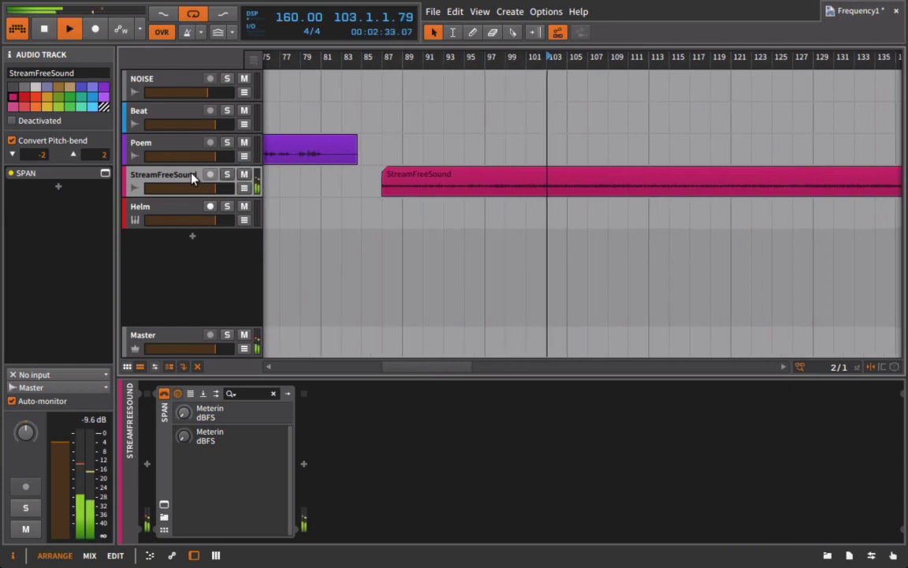
Step: Add TDR Nova to StreamFreeSound and set its analyzer to Out
click(827, 555)
double_click(781, 283)
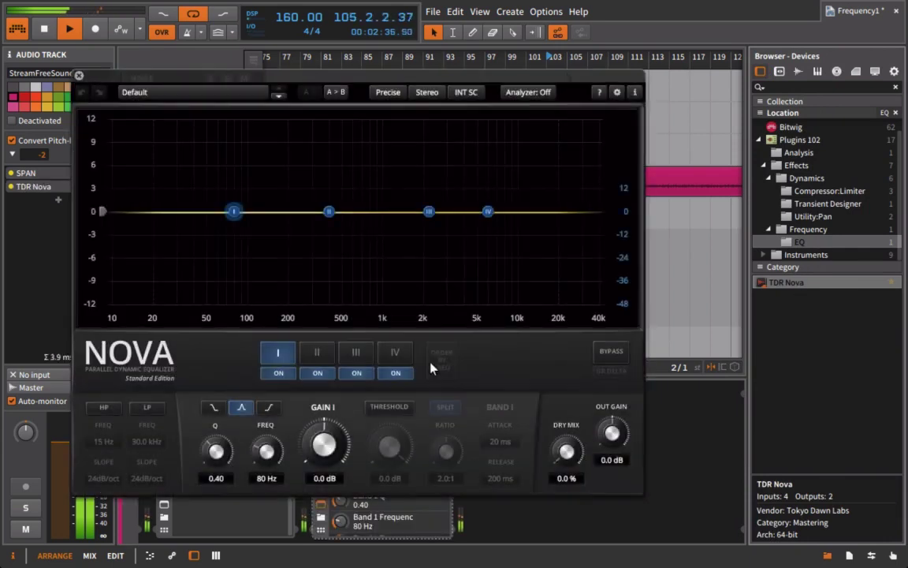
click(517, 92)
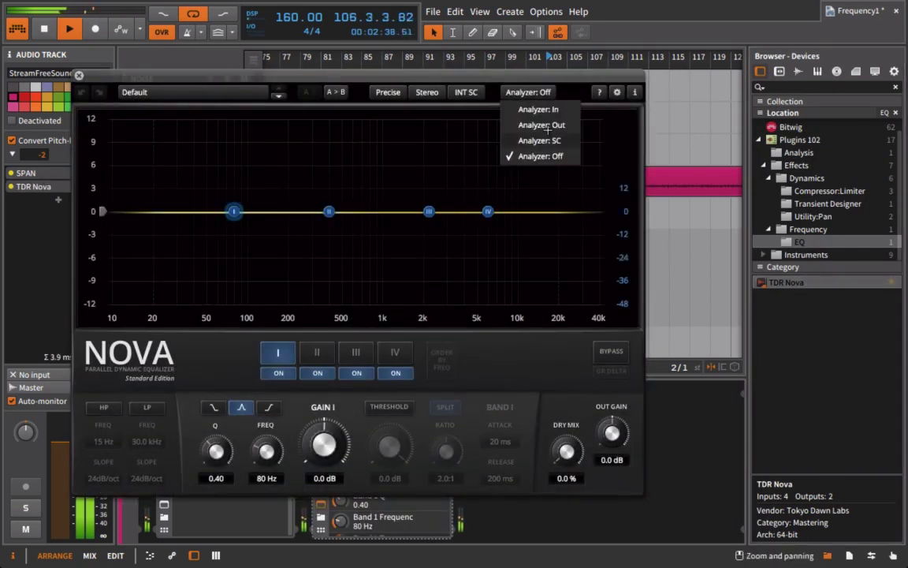
click(543, 125)
Step: Turn off bands I–IV and raise the output gain to 5.3 dB
click(278, 373)
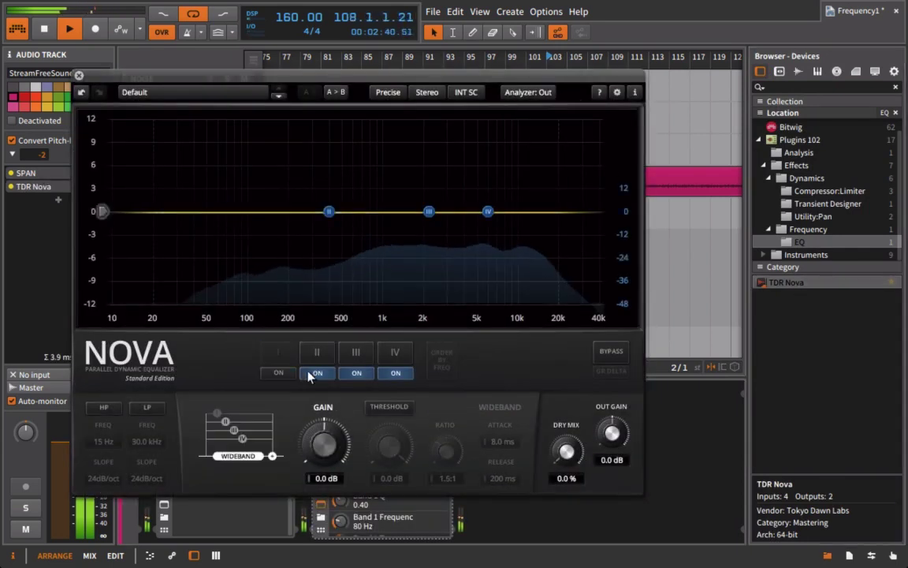
click(317, 373)
click(356, 373)
click(396, 373)
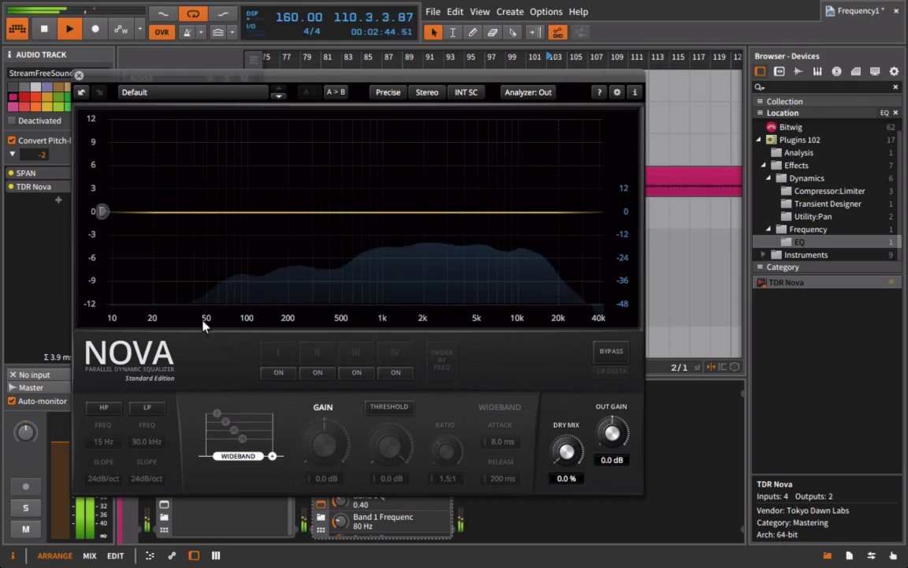
drag(612, 432, 624, 381)
key(space)
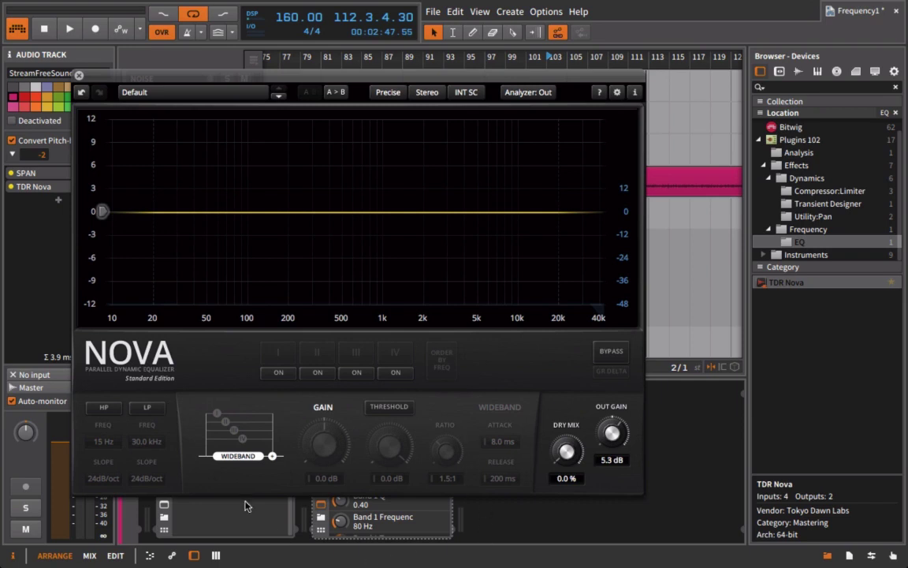
Step: Enable the high-pass and set its cutoff to 316 Hz during playback
key(space)
click(101, 408)
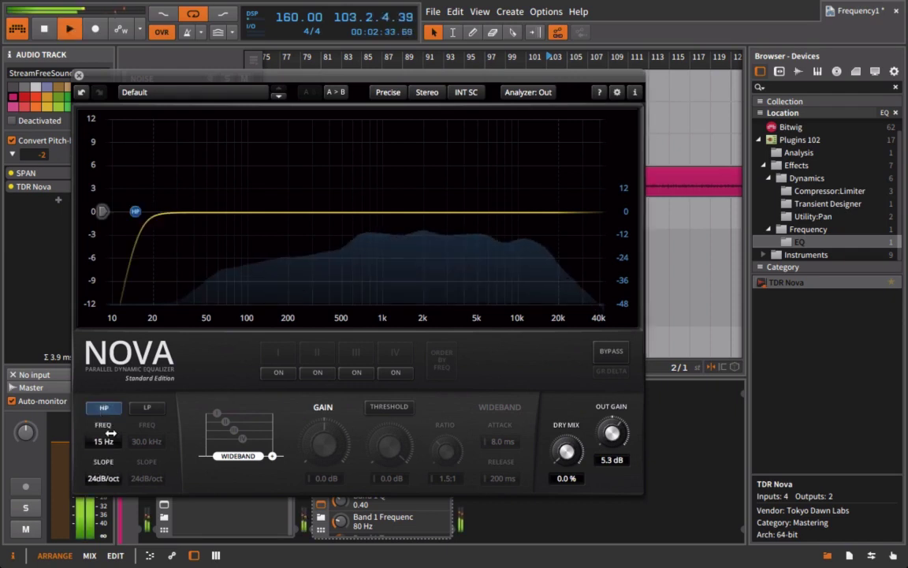
drag(102, 442, 261, 455)
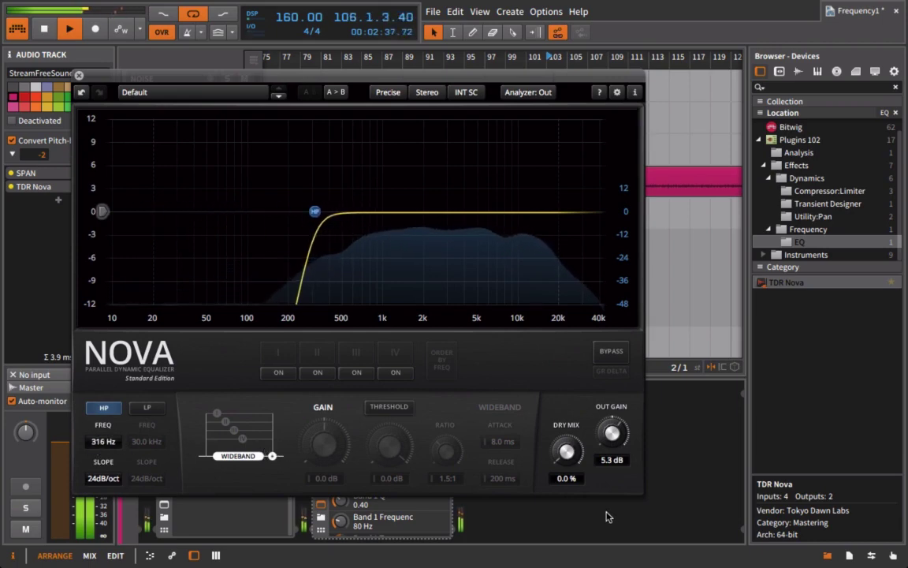
key(space)
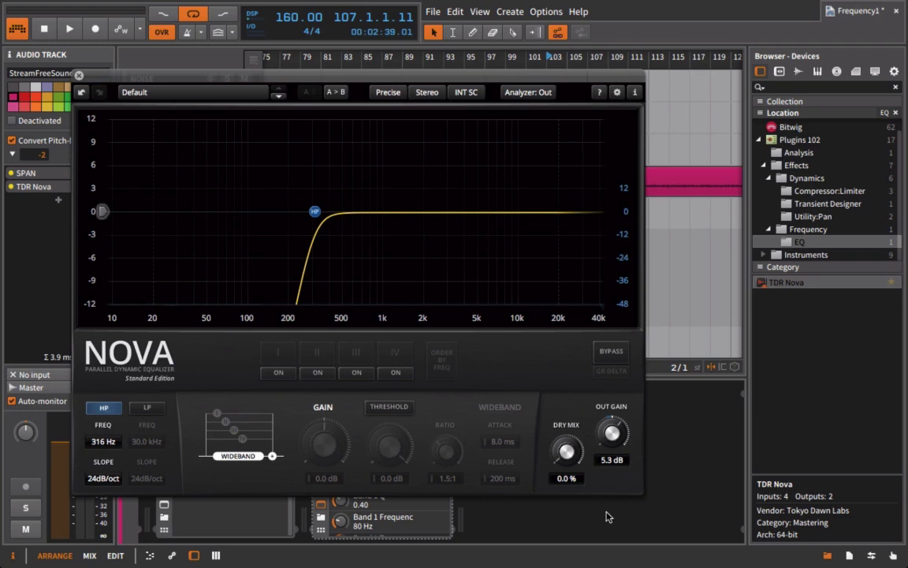
Step: Enable the low-pass at 12.9 kHz, then toggle BYPASS twice to compare
key(space)
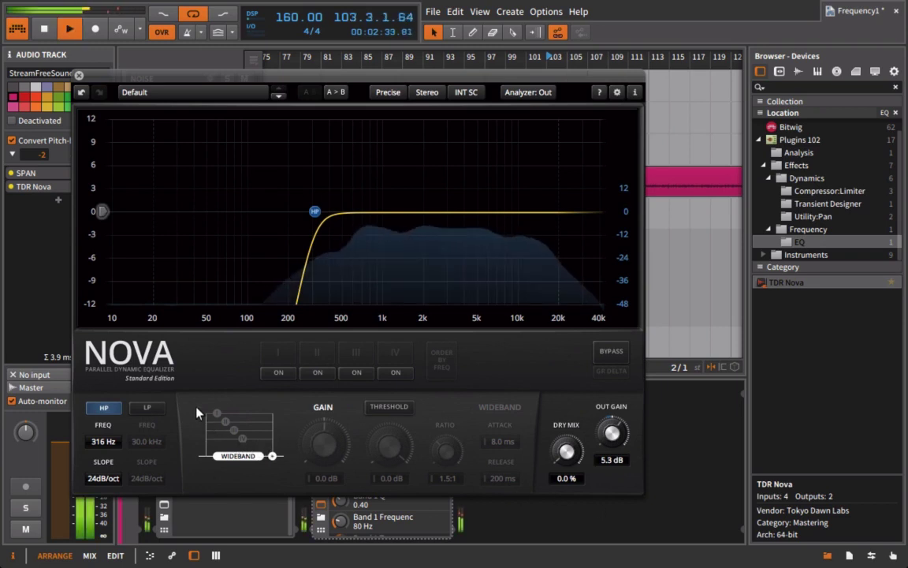
click(146, 408)
drag(145, 441, 633, 369)
click(617, 352)
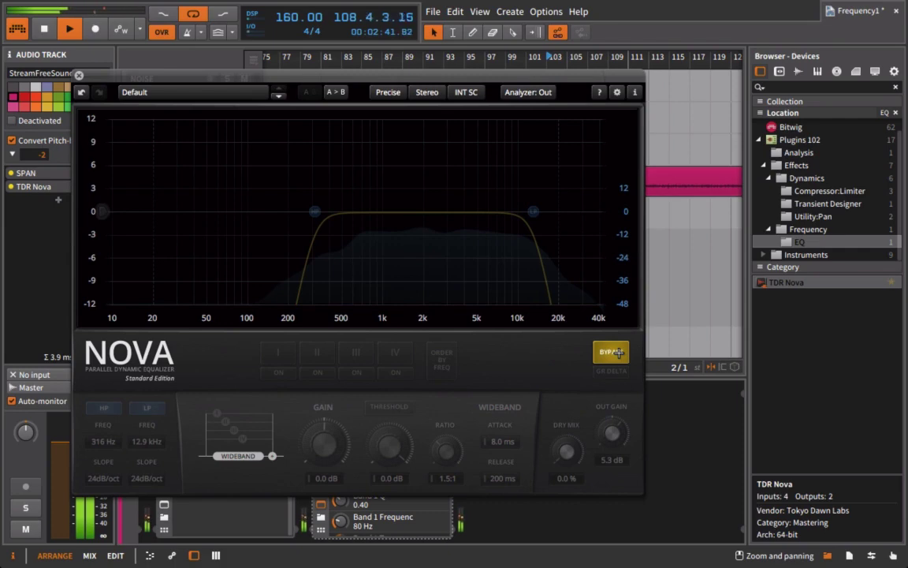
click(619, 352)
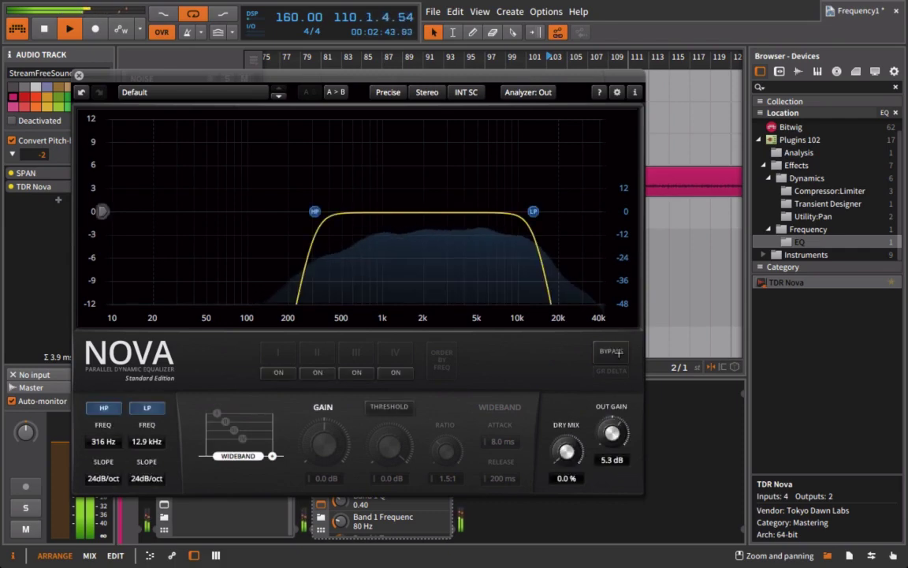
click(619, 352)
click(619, 352)
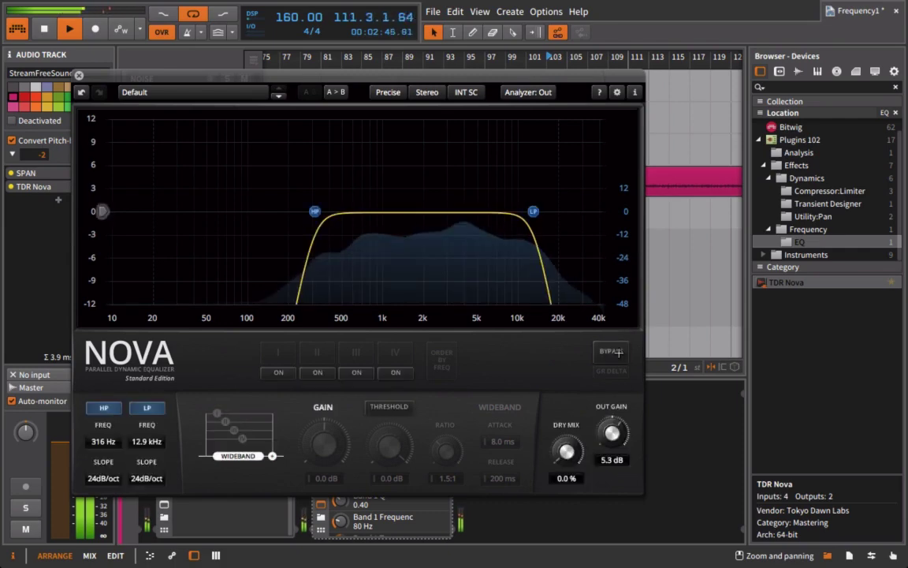
key(space)
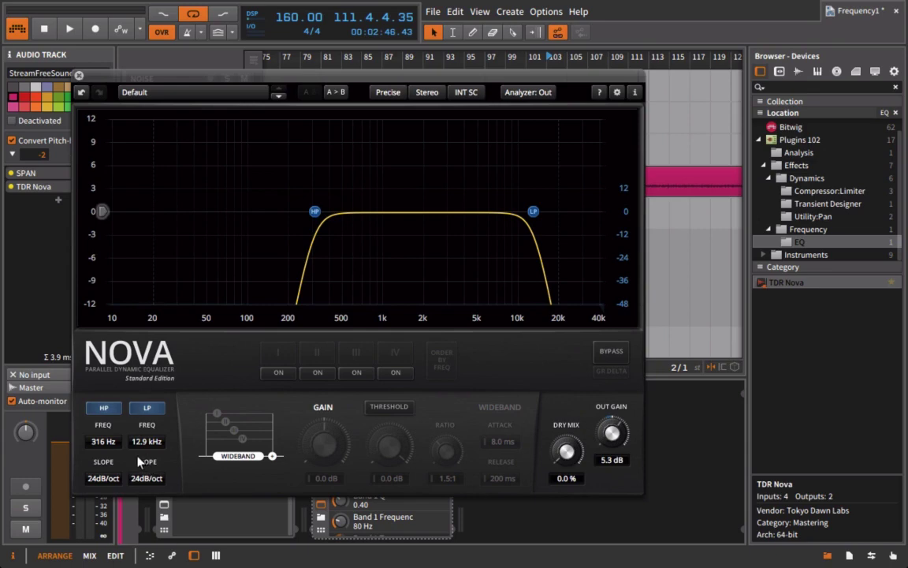
Step: Nudge the TDR Nova high-pass cutoff down from 316 Hz to 297 Hz
drag(103, 441, 105, 450)
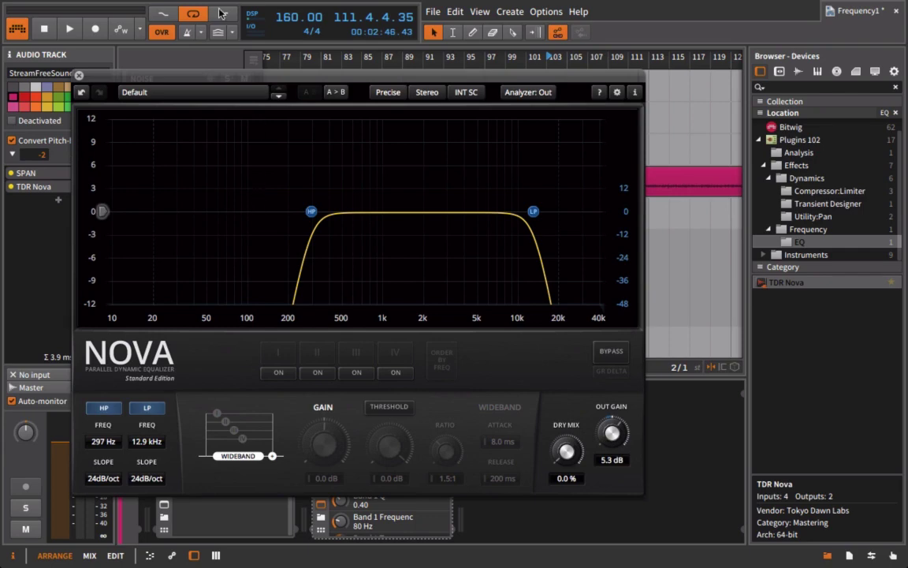
Step: Rewind to the start, zoom to the first 20 bars, and open the NOISE track's Nova
click(79, 75)
scroll(267, 141, left, 15)
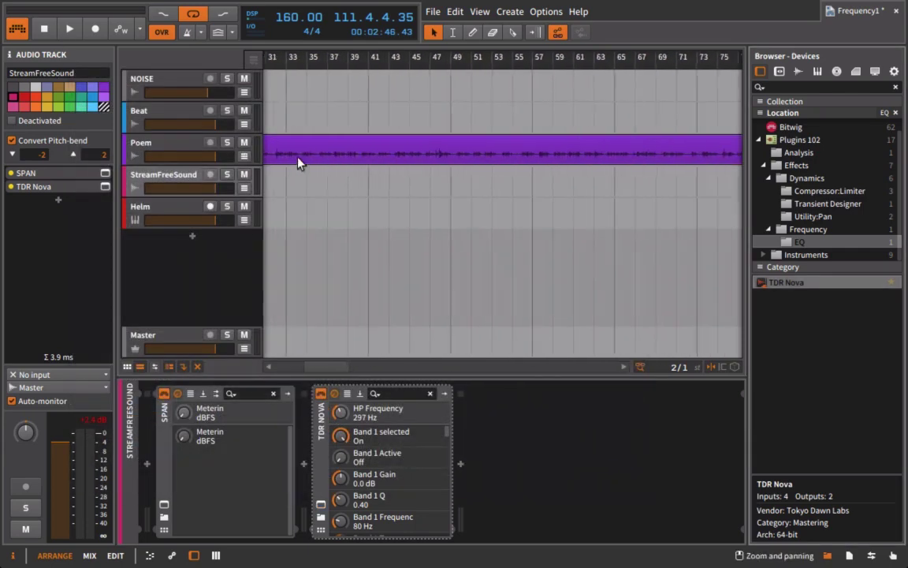
click(270, 58)
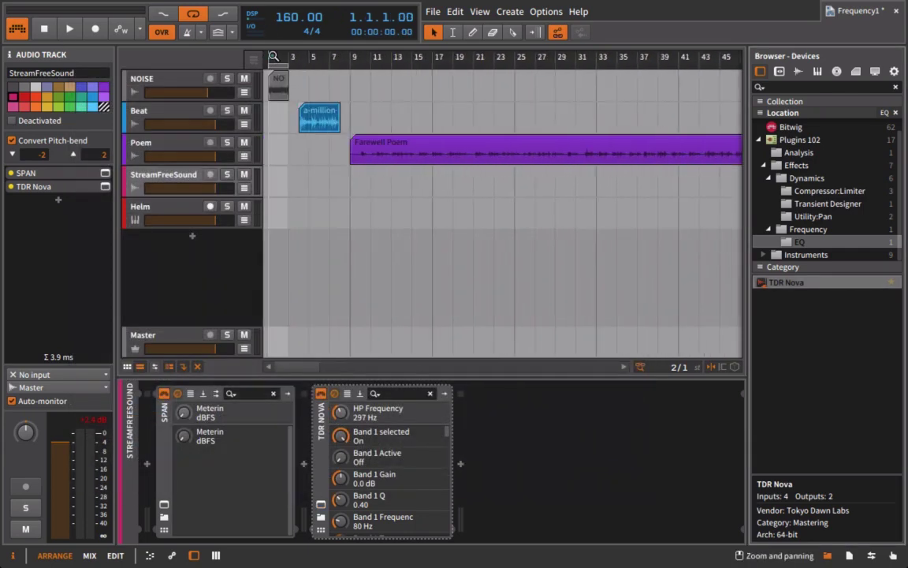
drag(271, 58, 271, 87)
click(158, 79)
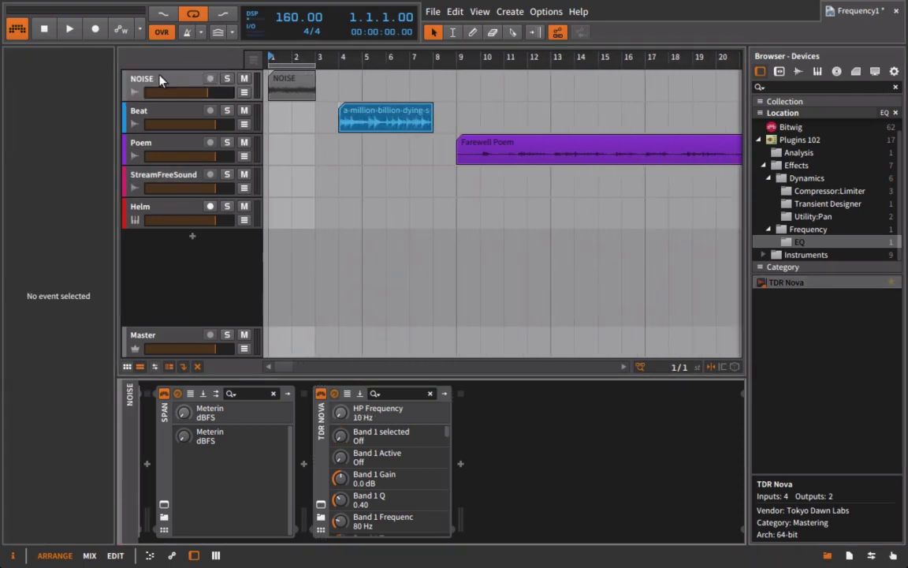
click(321, 504)
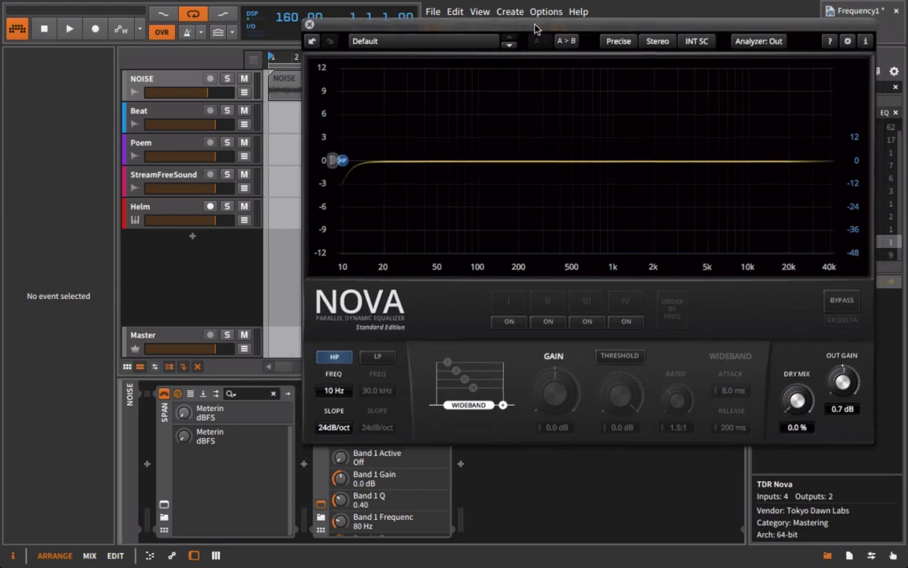
Step: While playing, raise the high-pass to 237 Hz and step its slope up to 72dB/oct, then stop
key(space)
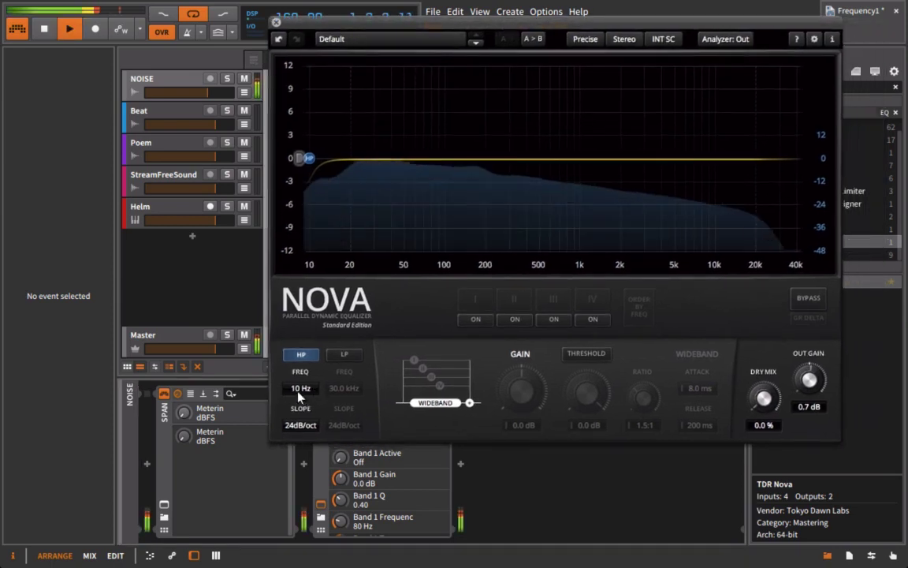
drag(298, 388, 397, 340)
click(308, 427)
click(301, 438)
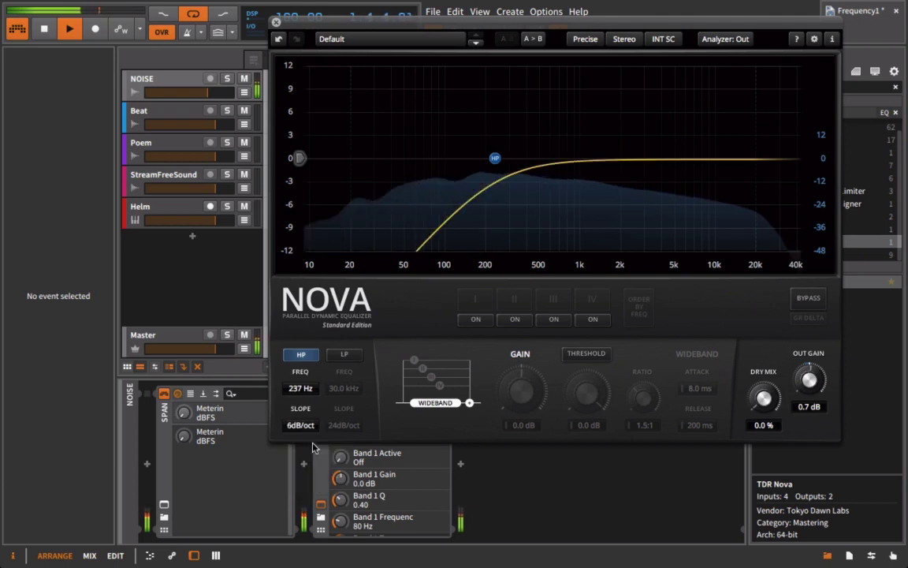
click(300, 426)
click(300, 432)
scroll(301, 427, down, 1)
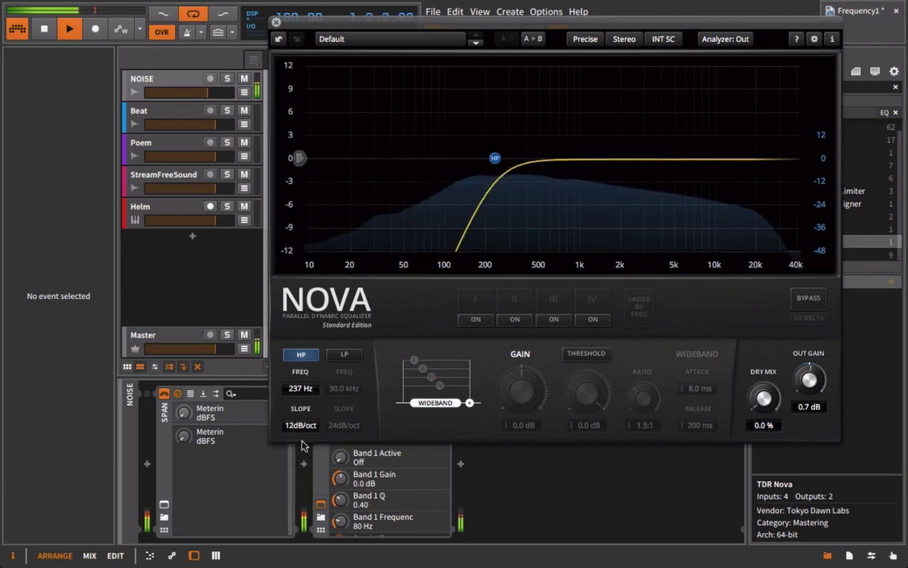
click(301, 427)
click(300, 432)
scroll(301, 430, down, 1)
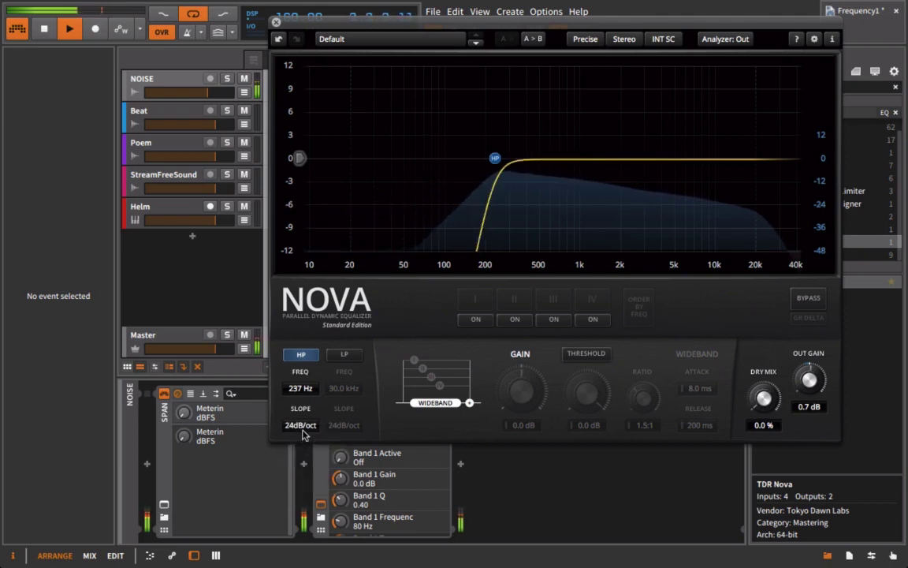
click(302, 433)
click(312, 486)
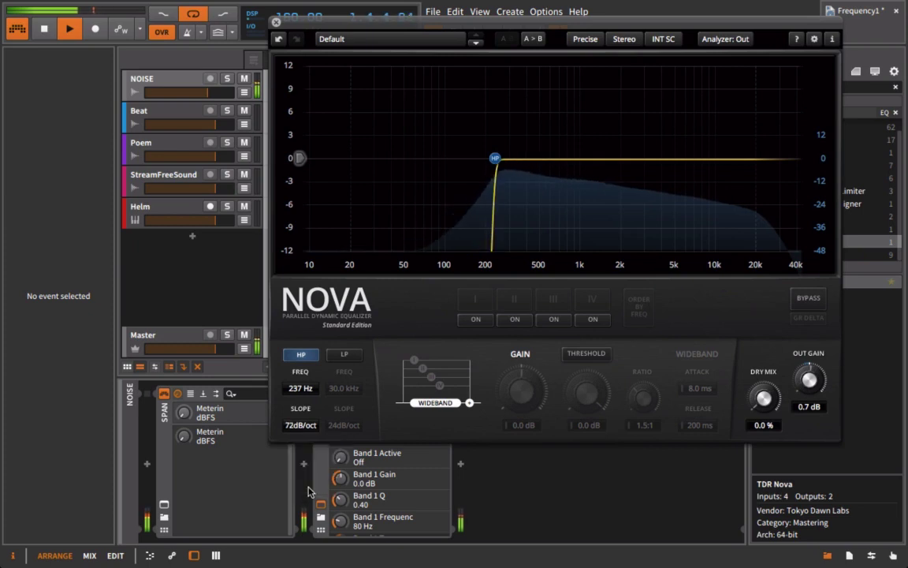
key(space)
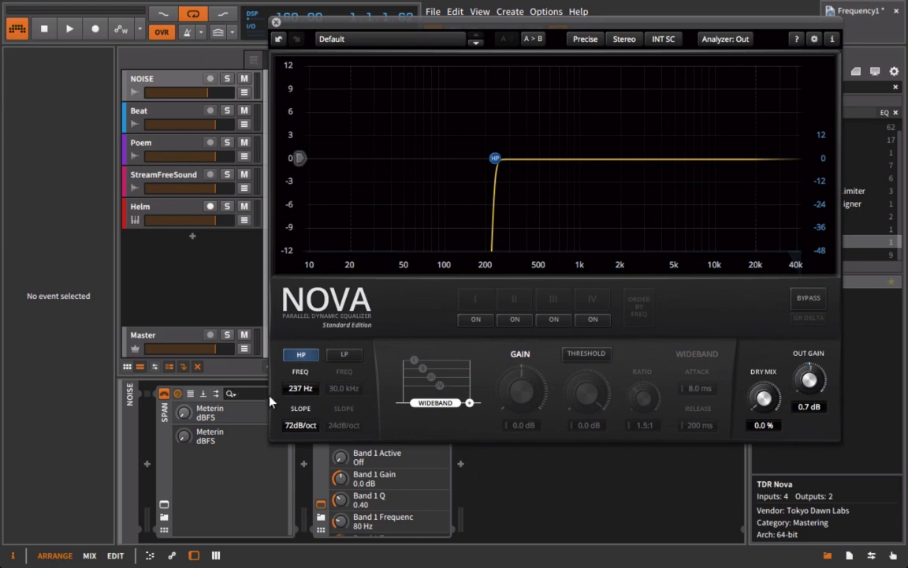
Step: Turn off the high-pass band and enable the low-pass at 110 Hz
click(301, 355)
click(344, 354)
click(344, 389)
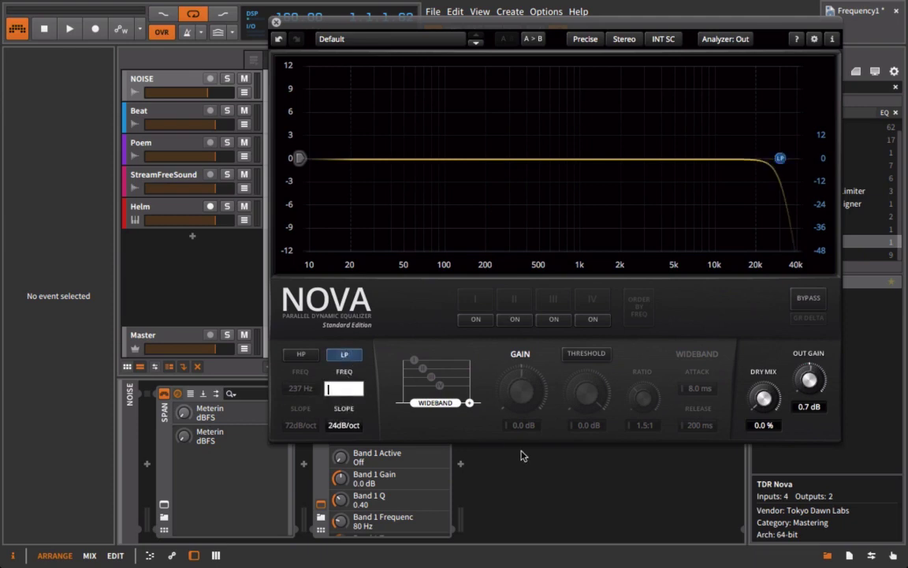
key(BackSpace)
key(BackSpace)
key(BackSpace)
key(BackSpace)
key(BackSpace)
key(BackSpace)
text(110)
key(Return)
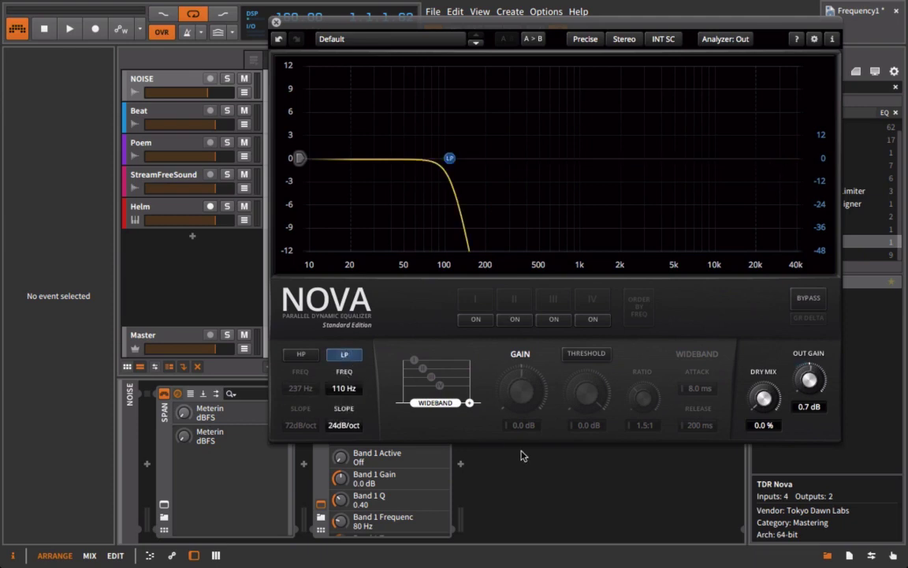
Step: Set the low-pass slope to 6dB/oct and audition it briefly
click(363, 427)
click(368, 440)
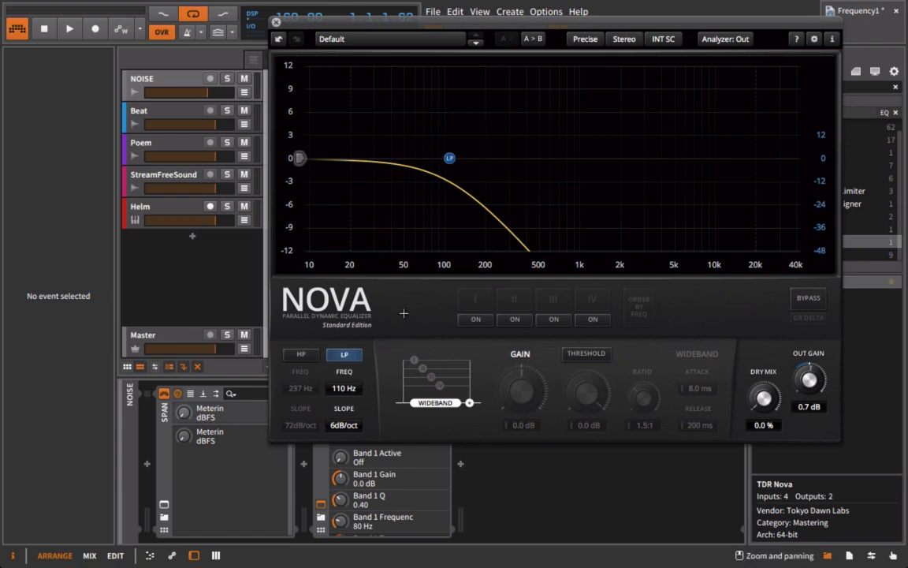
key(space)
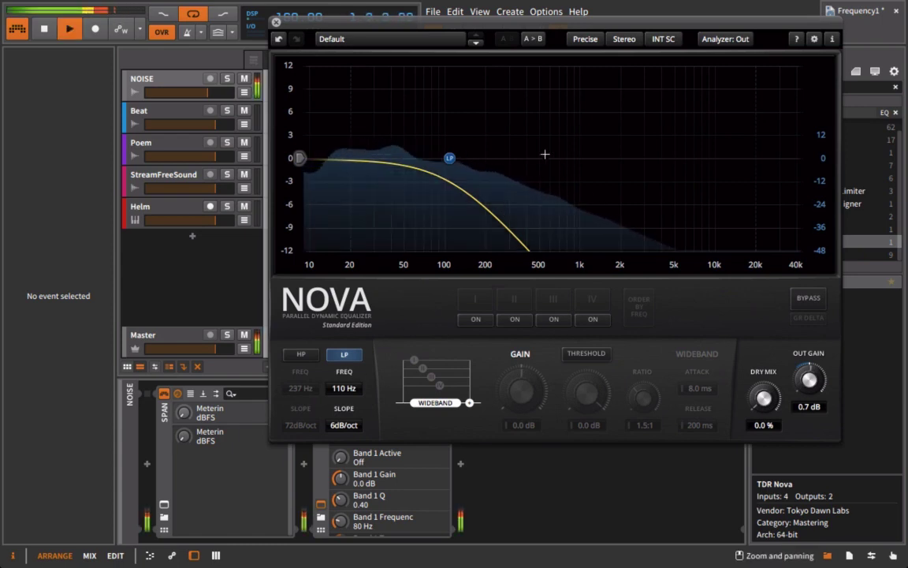
key(space)
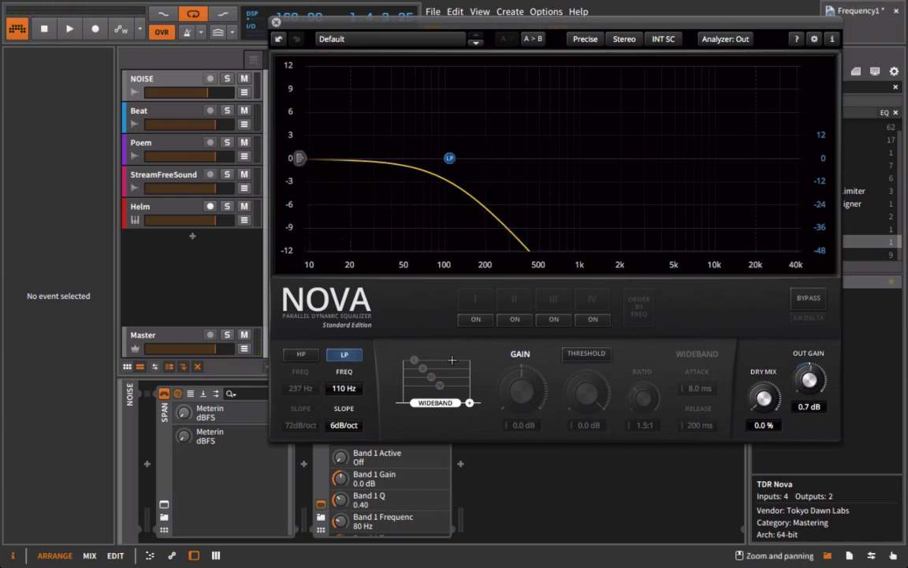
Step: Change the 110 Hz low-pass slope to 24dB/oct during playback, stop, then play again
key(space)
click(344, 425)
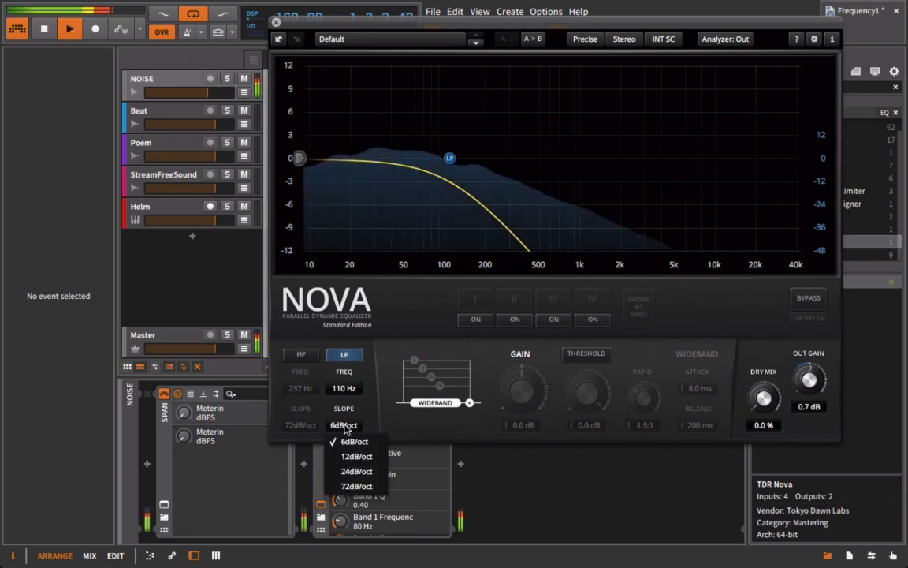
click(358, 471)
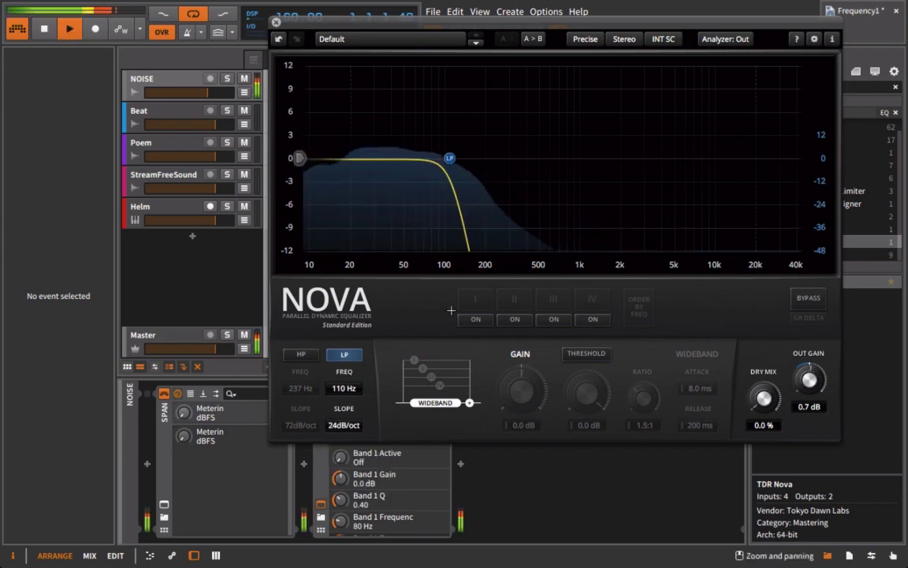
key(space)
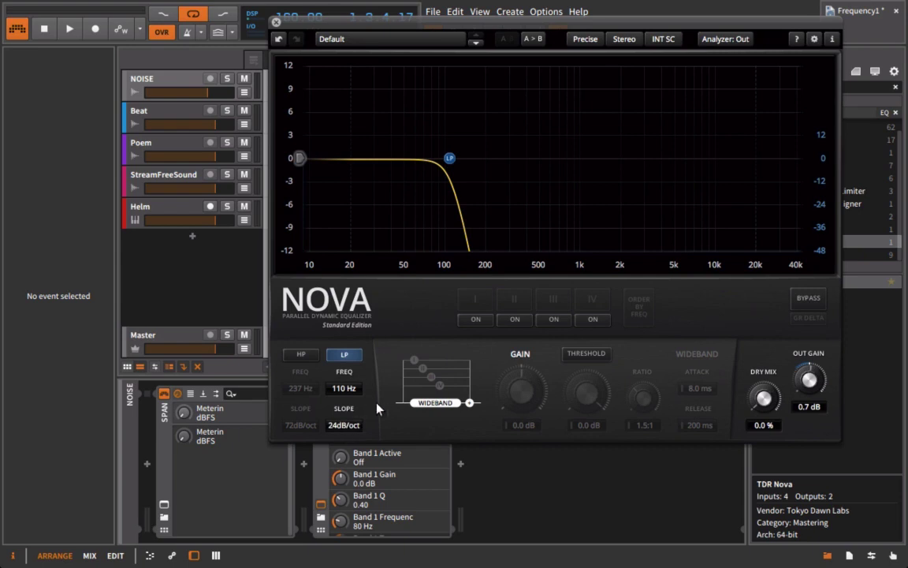
key(space)
Step: Reset the low-pass slope to 6dB/oct and raise its cutoff to about 652 Hz
click(346, 426)
click(351, 440)
scroll(348, 391, up, 3)
drag(348, 392, 369, 425)
Step: Set the low-pass slope to 72dB/oct and sweep the cutoff up to 725 Hz during playback
click(365, 425)
click(353, 477)
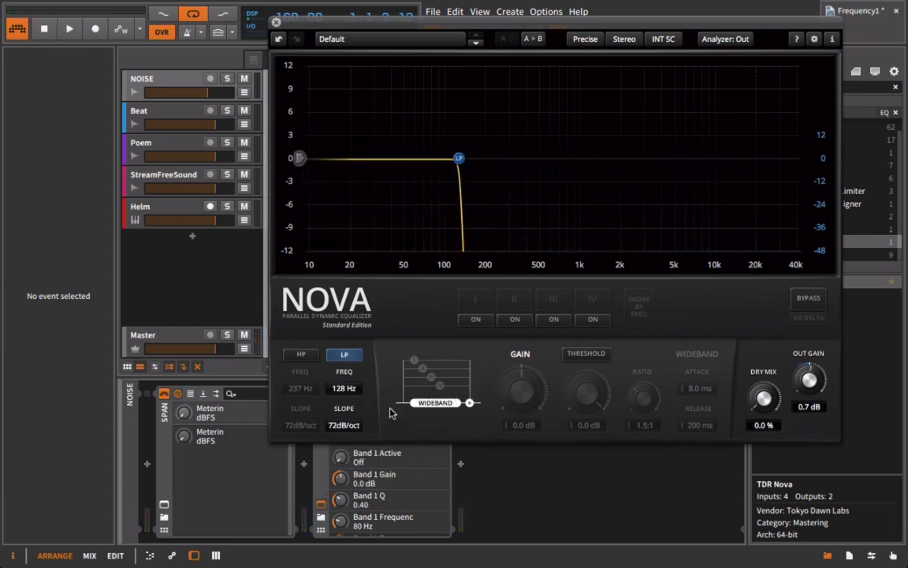
key(space)
drag(344, 388, 421, 395)
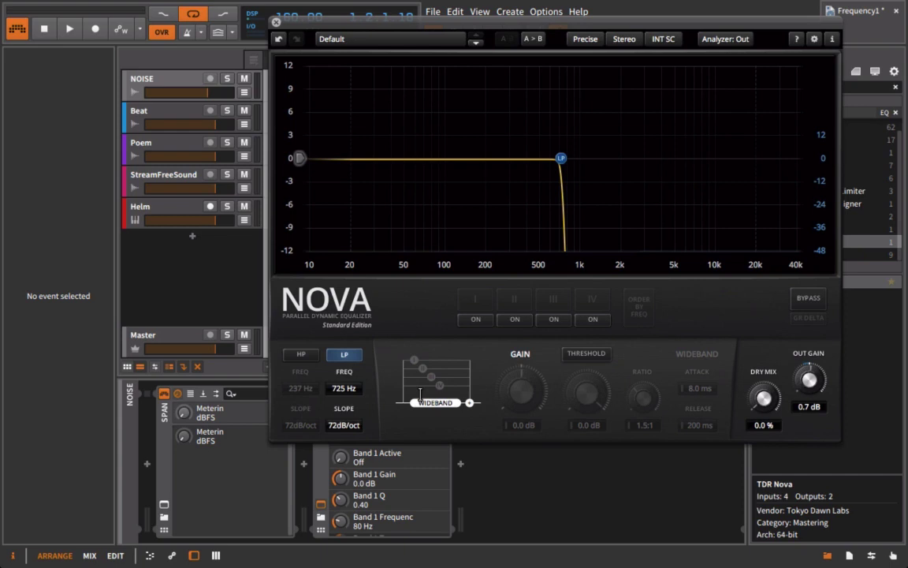
Step: Disable the low-pass band and re-enable the 6dB/oct high-pass at 235 Hz
click(343, 354)
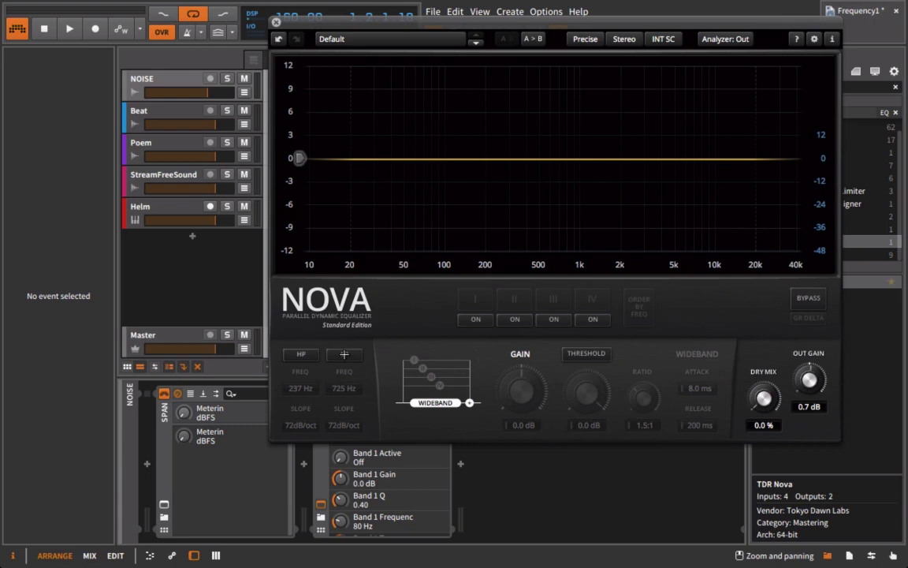
click(302, 355)
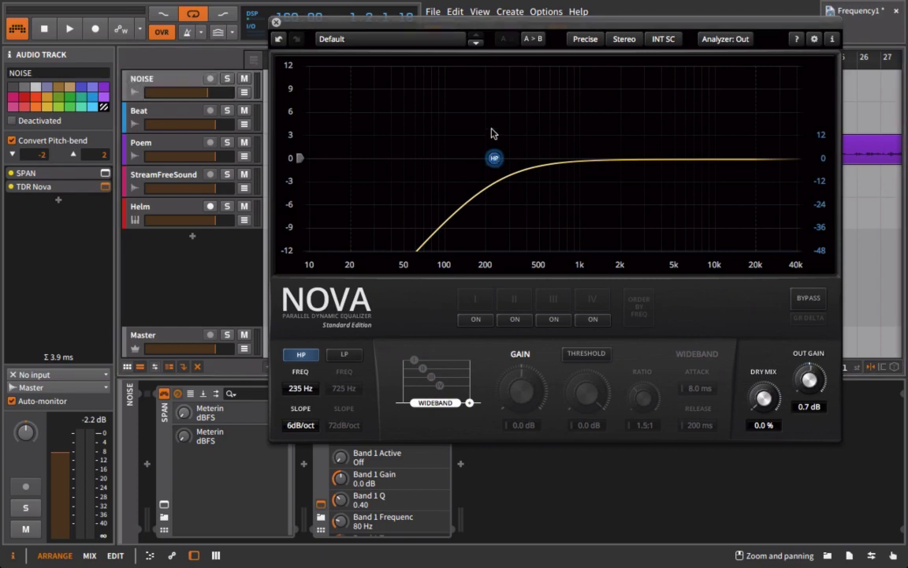
Step: Open Helm on the Helm track and try small changes to its filter cutoff and resonance
click(276, 22)
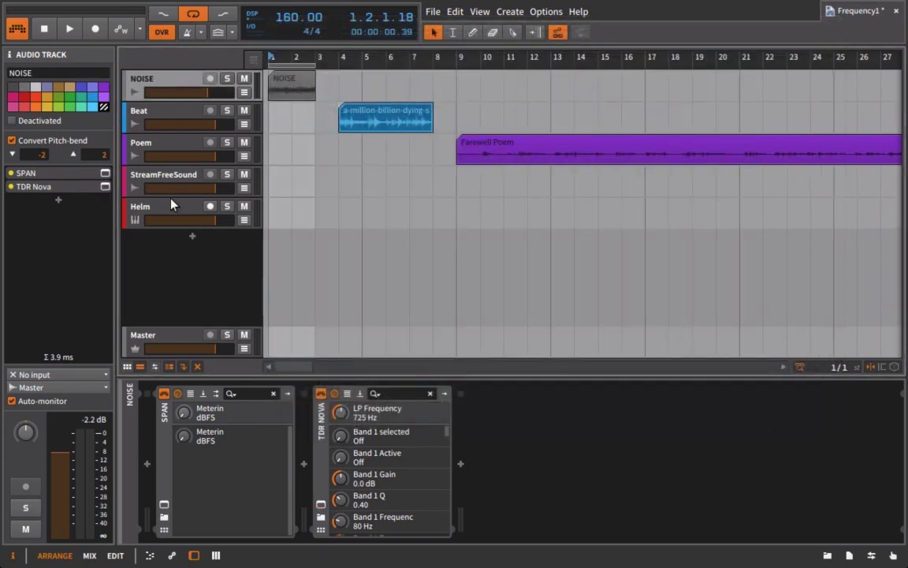
click(172, 209)
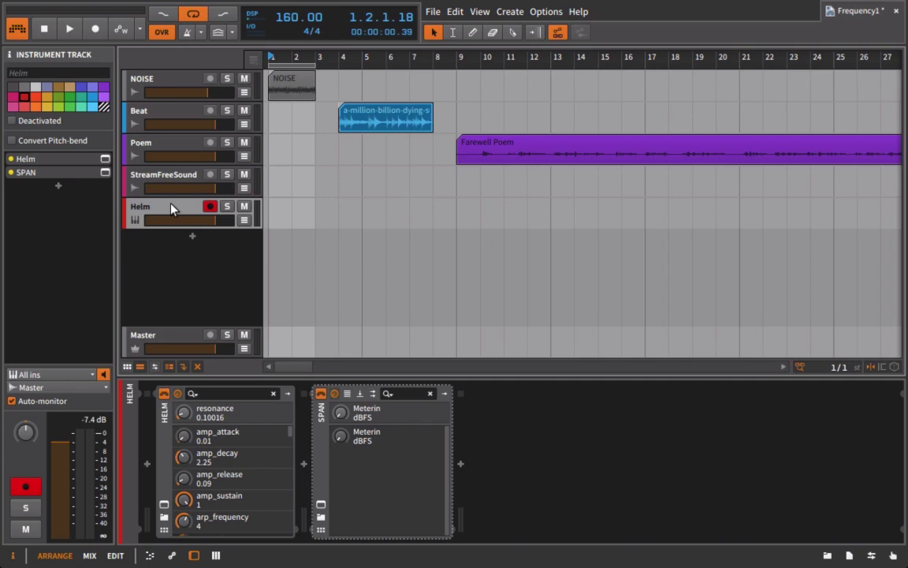
click(164, 505)
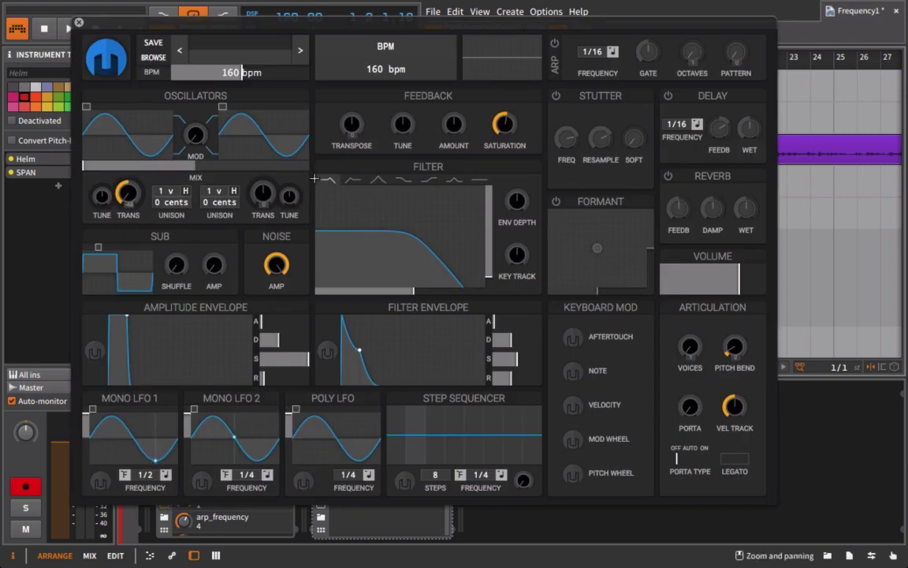
drag(412, 291, 390, 289)
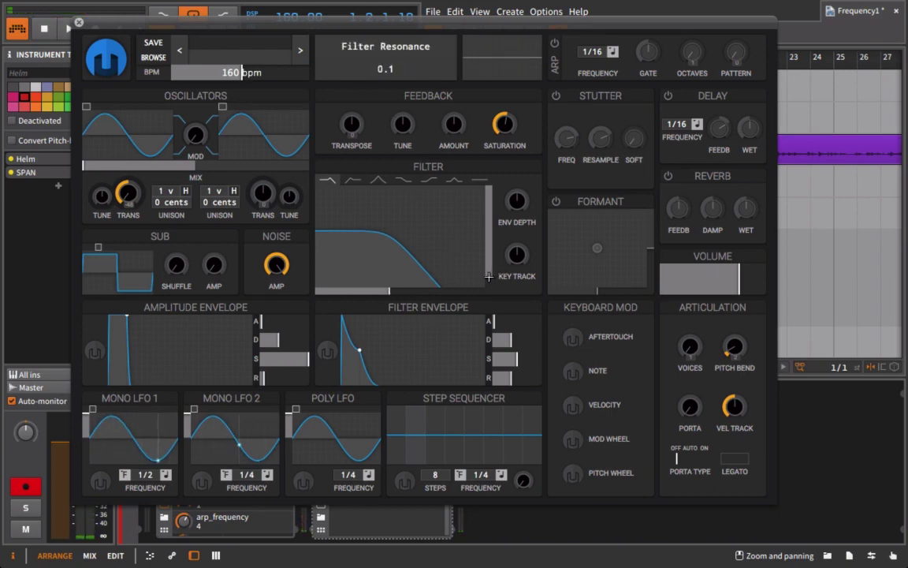
drag(488, 270, 487, 268)
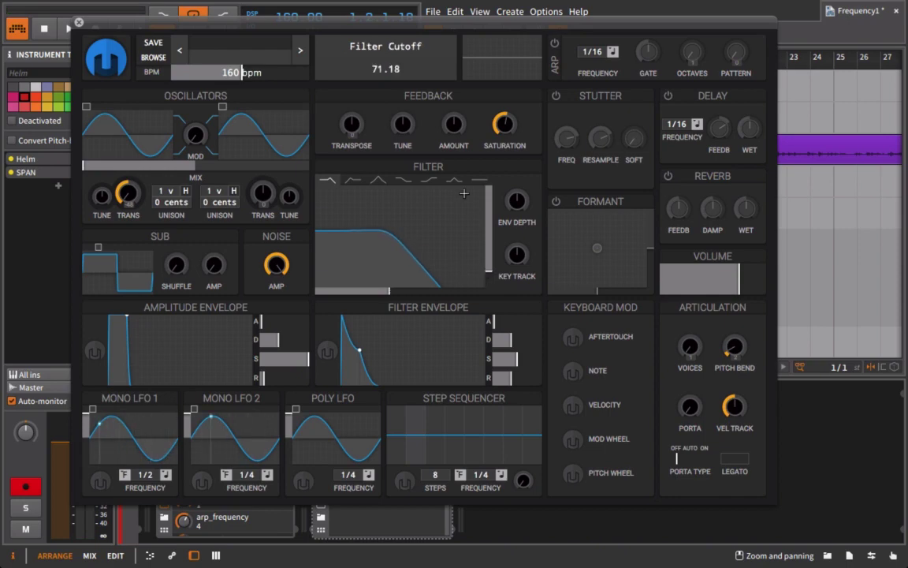
drag(402, 23, 332, 24)
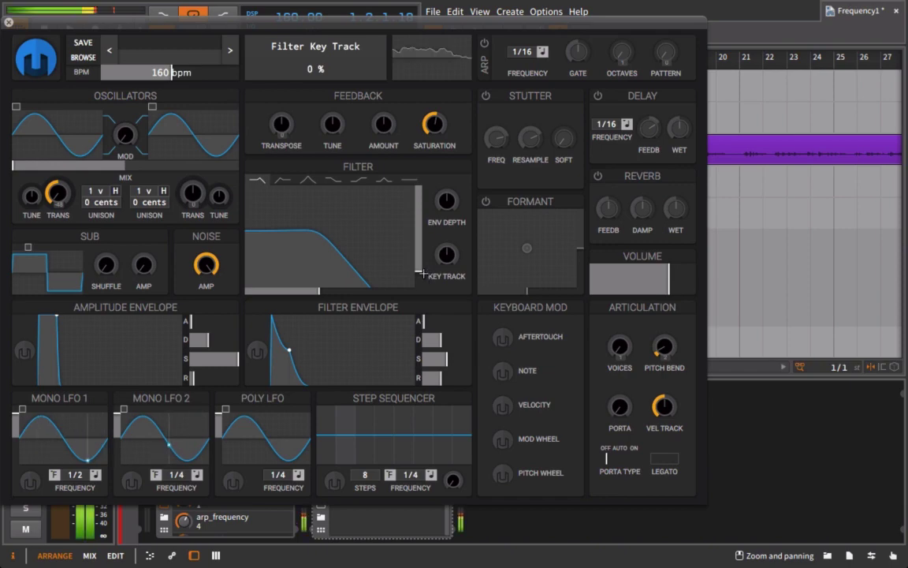
Step: Raise Helm's resonance for a peak, sweep the cutoff, then return resonance to 0
drag(419, 264, 420, 205)
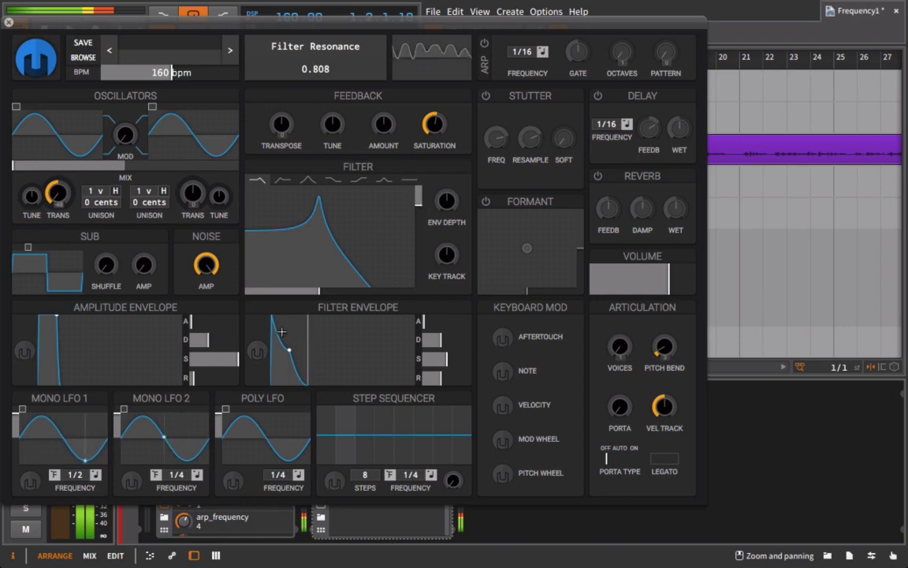
mouse_move(321, 292)
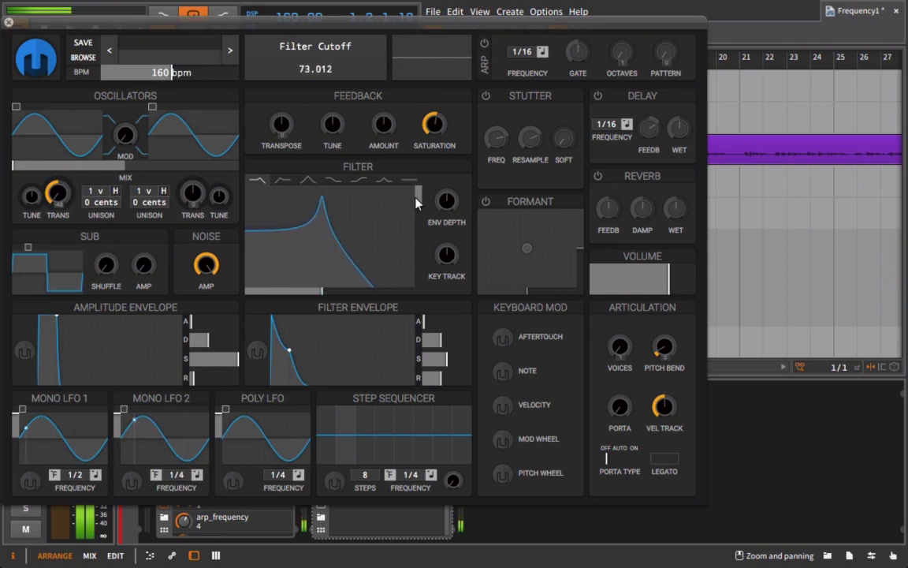
drag(300, 254, 324, 290)
drag(420, 276, 417, 349)
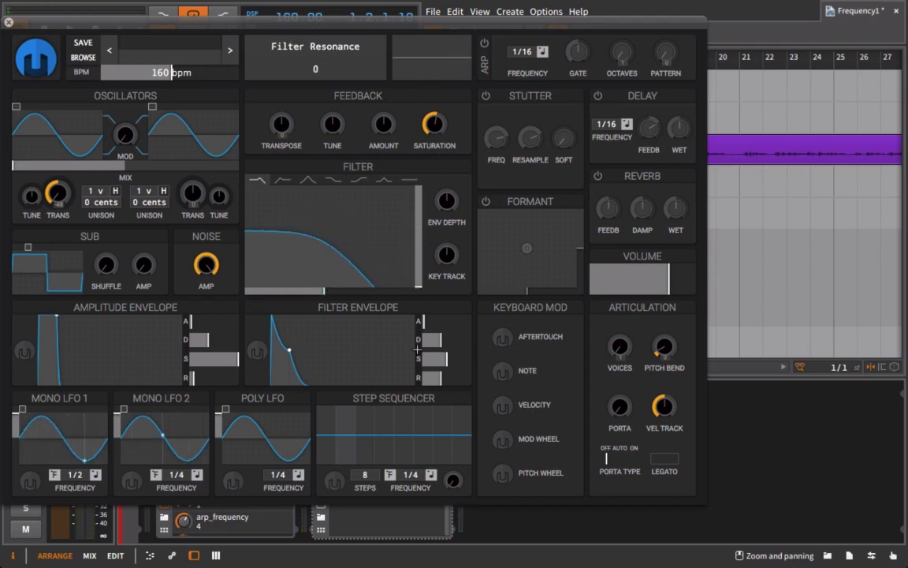
mouse_move(322, 290)
mouse_down()
mouse_move(375, 291)
mouse_move(300, 291)
mouse_move(375, 290)
mouse_move(313, 289)
mouse_up()
drag(316, 22, 789, 5)
Step: Open the SPAN analyser window and arrange it alongside the Helm window
click(321, 506)
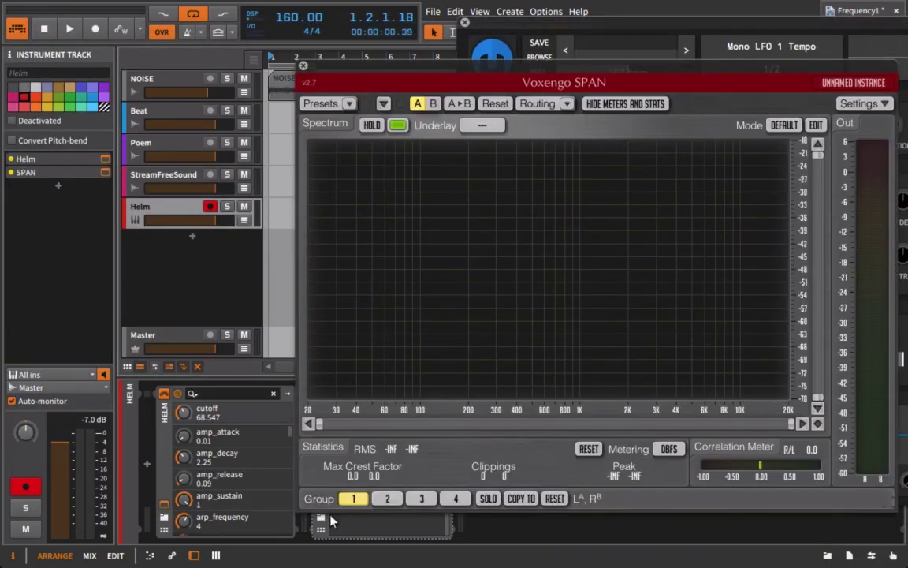
drag(499, 71, 109, 28)
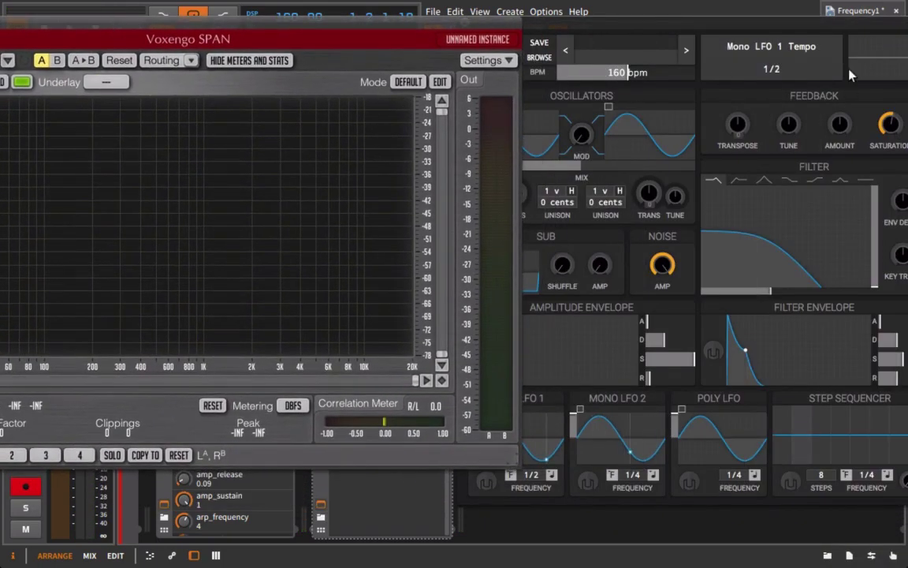
drag(643, 25, 636, 44)
click(298, 26)
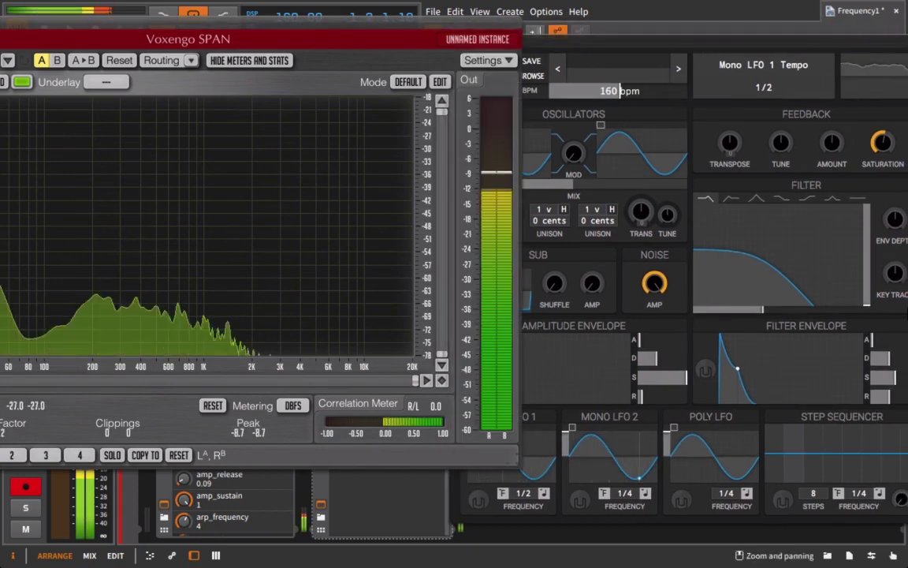
click(871, 300)
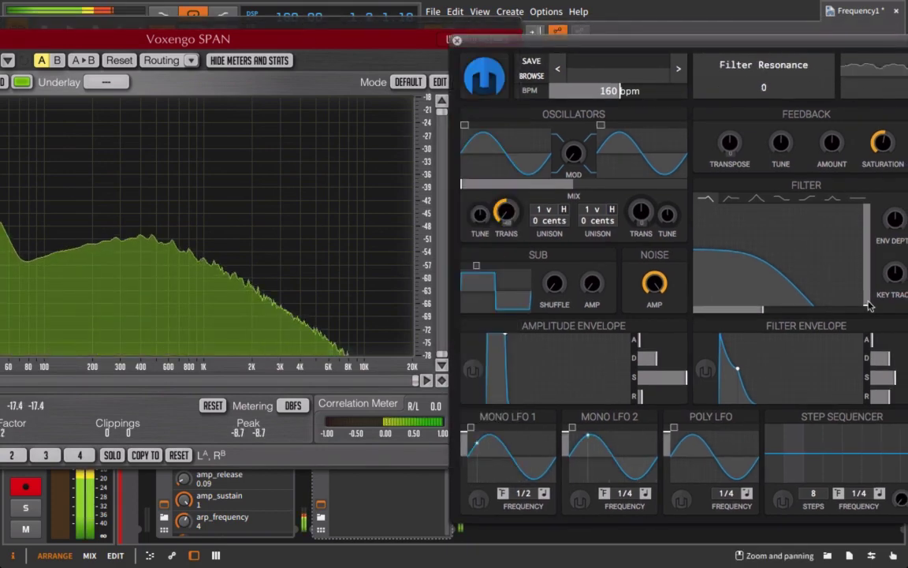
Step: Raise Helm's filter resonance to a peak and sweep the cutoff between about 55 and 83
drag(871, 300, 865, 217)
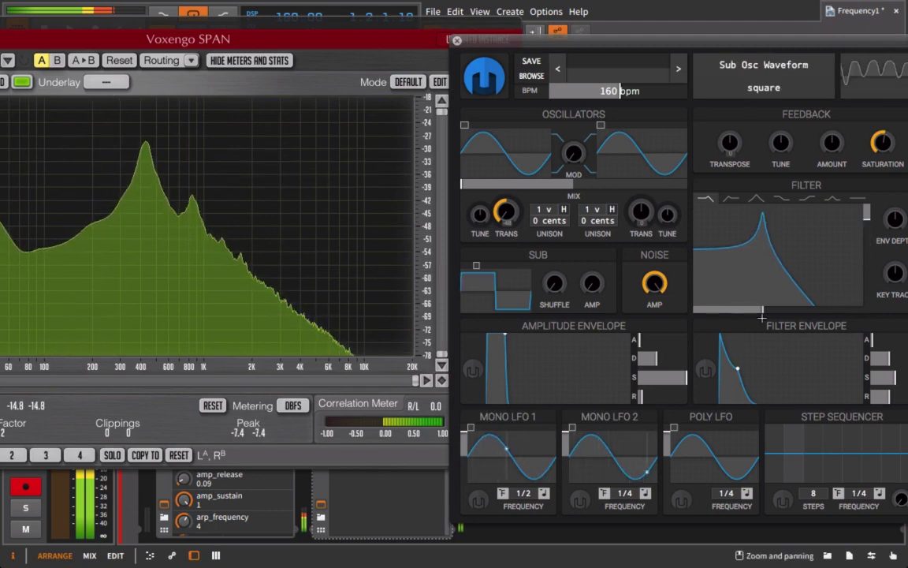
drag(761, 309, 786, 313)
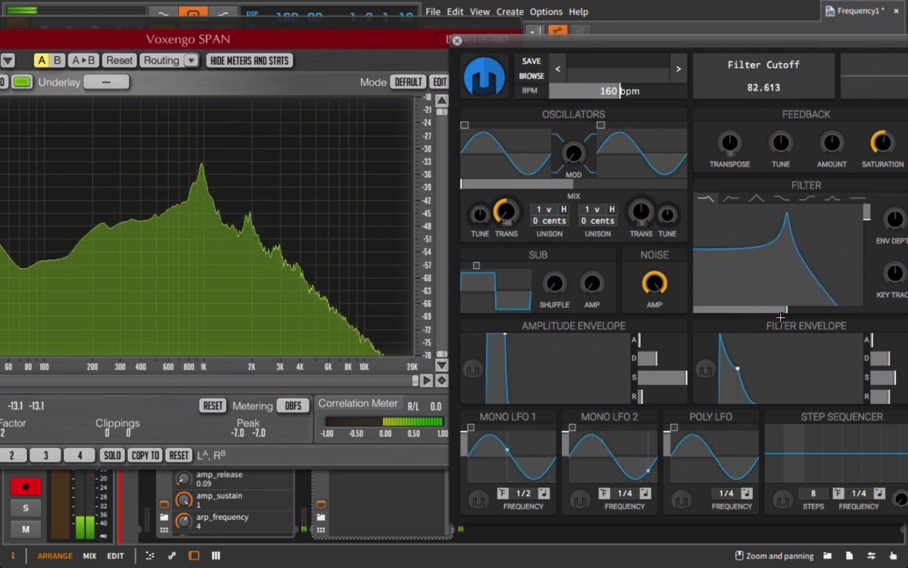
drag(617, 45, 552, 37)
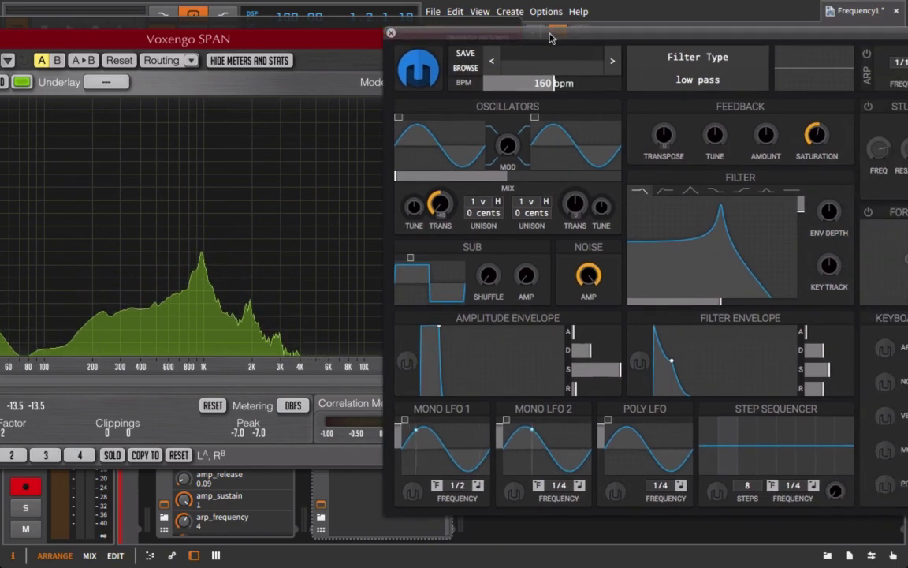
Step: Set Helm's filter type to band-pass and rework its cutoff and resonance by ear
click(692, 190)
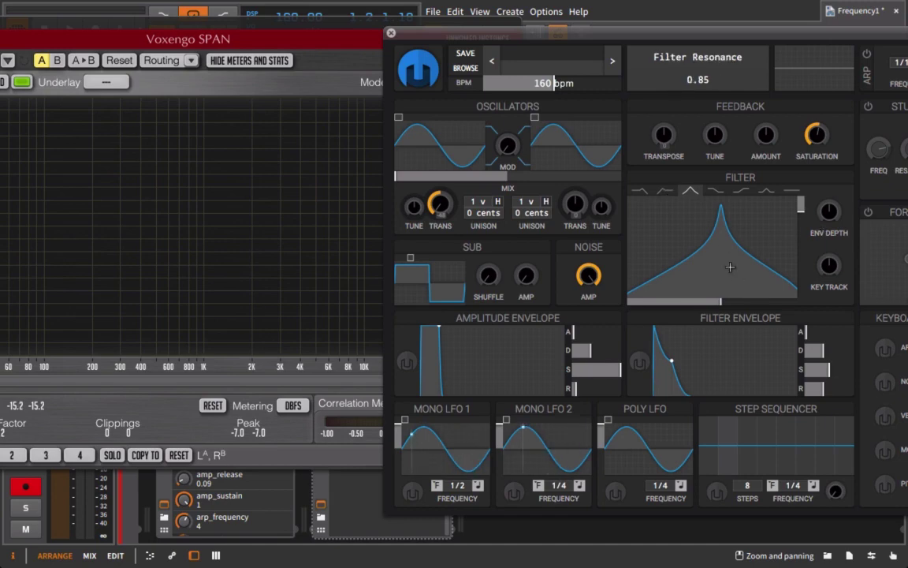
drag(800, 218, 803, 317)
drag(751, 297, 686, 300)
drag(801, 288, 803, 260)
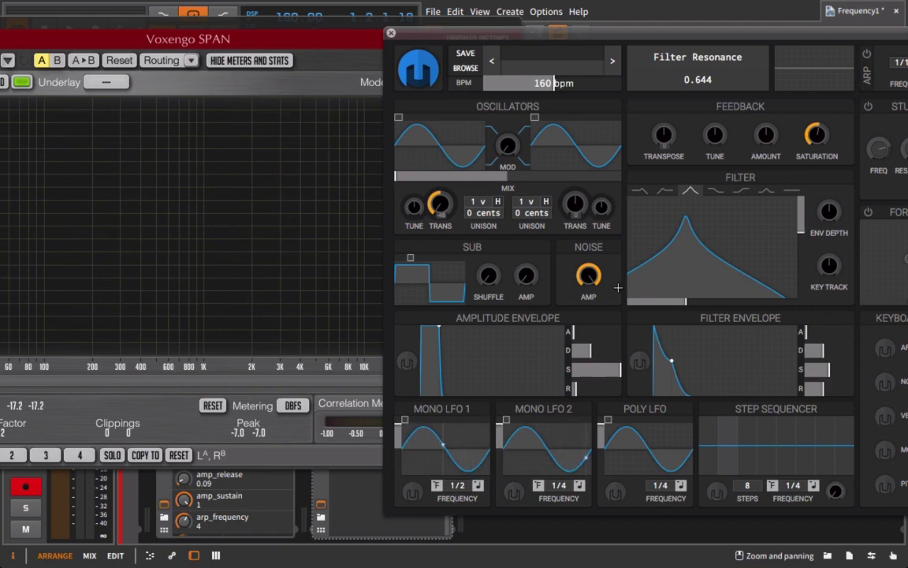
mouse_move(694, 304)
mouse_down()
mouse_move(752, 301)
mouse_move(677, 302)
mouse_move(697, 303)
mouse_up()
drag(800, 227, 799, 211)
drag(697, 302, 740, 303)
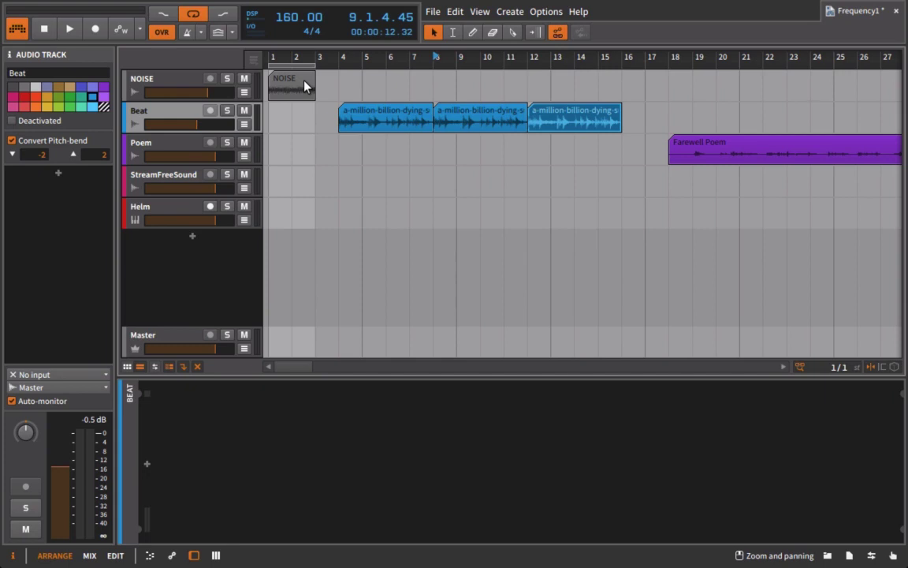
Step: Select the NOISE clip, set its audio event to Stretch HD, and start playback
click(146, 74)
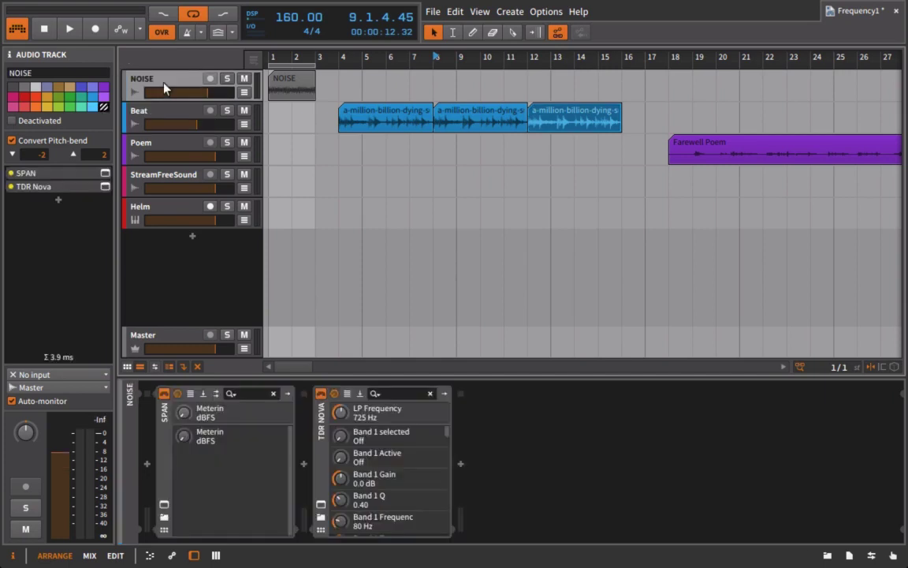
click(272, 57)
click(292, 89)
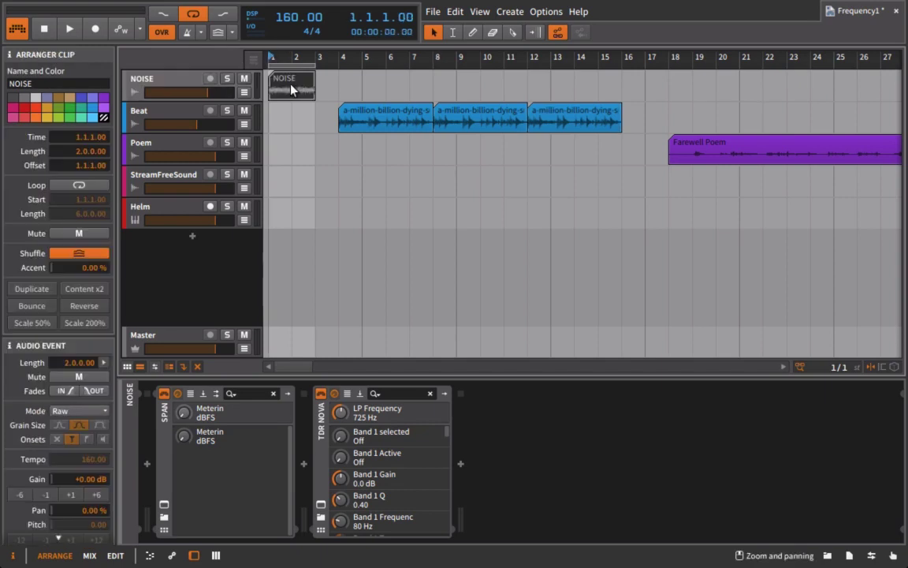
click(76, 412)
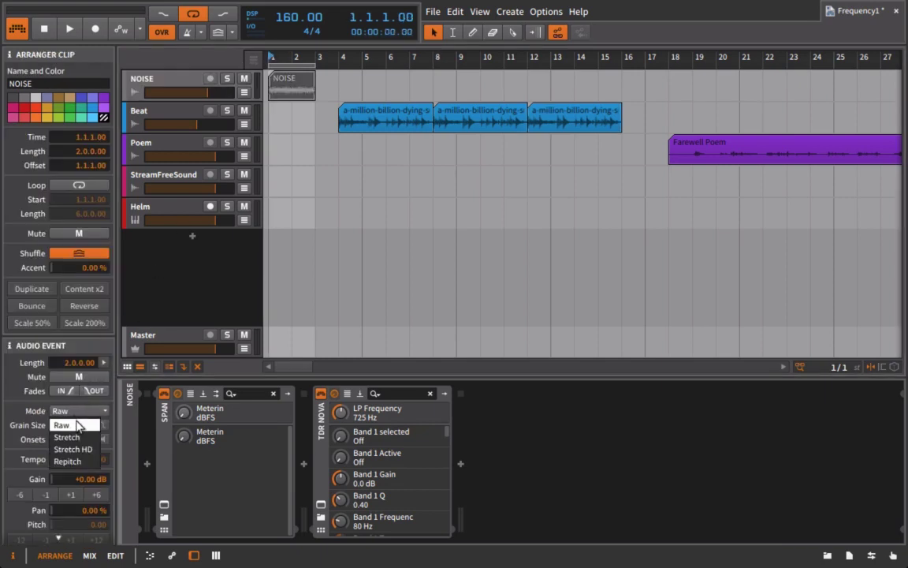
click(88, 451)
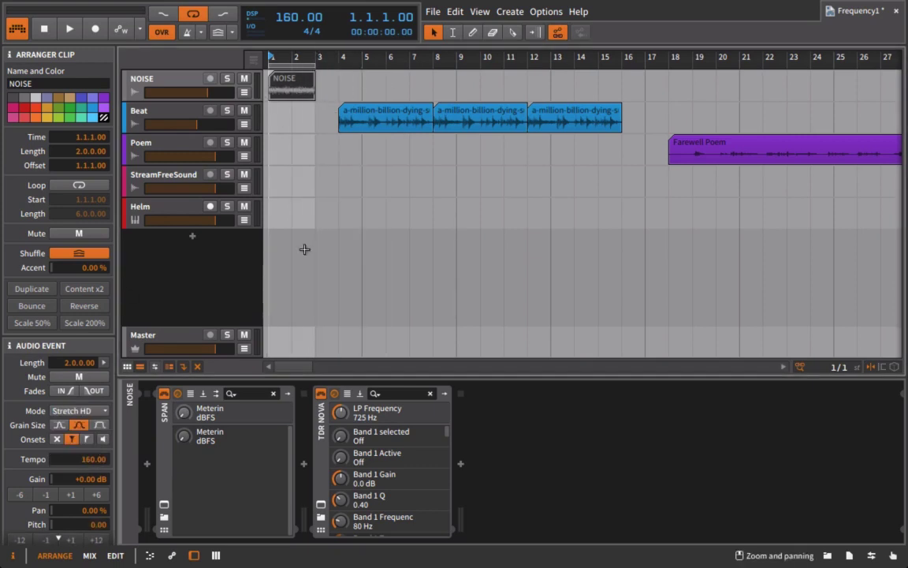
key(space)
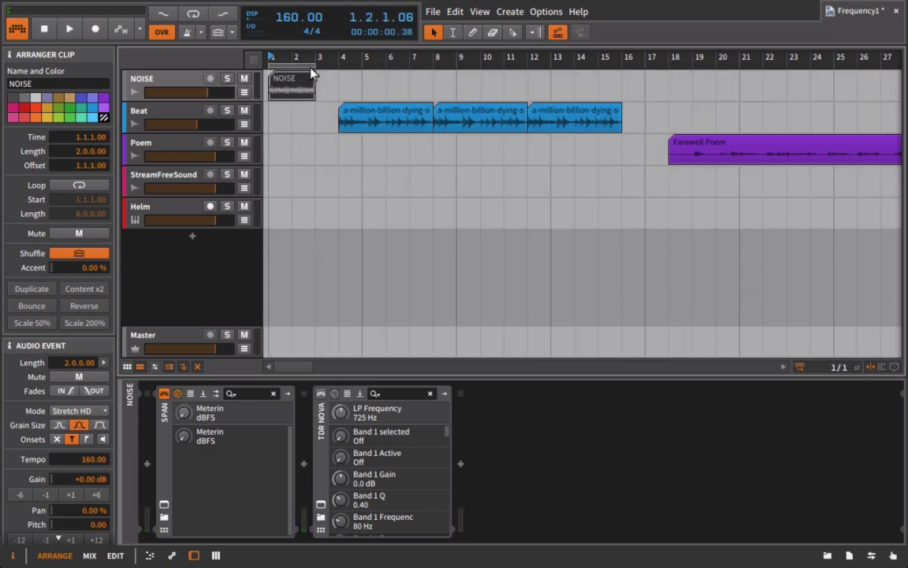
Step: Open the NOISE clip in the detail editor and show its pitch expression lane
double_click(304, 92)
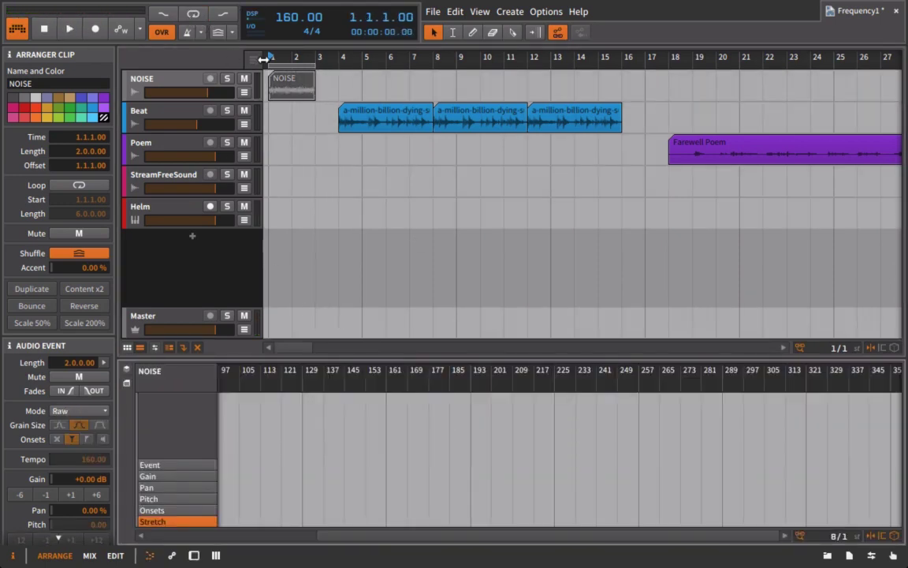
click(79, 410)
click(156, 499)
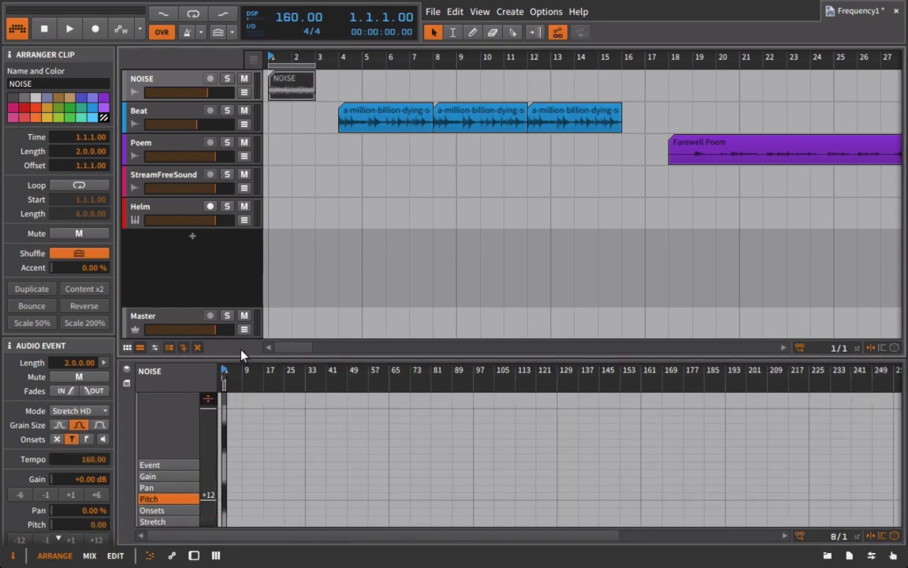
scroll(699, 499, up, 10)
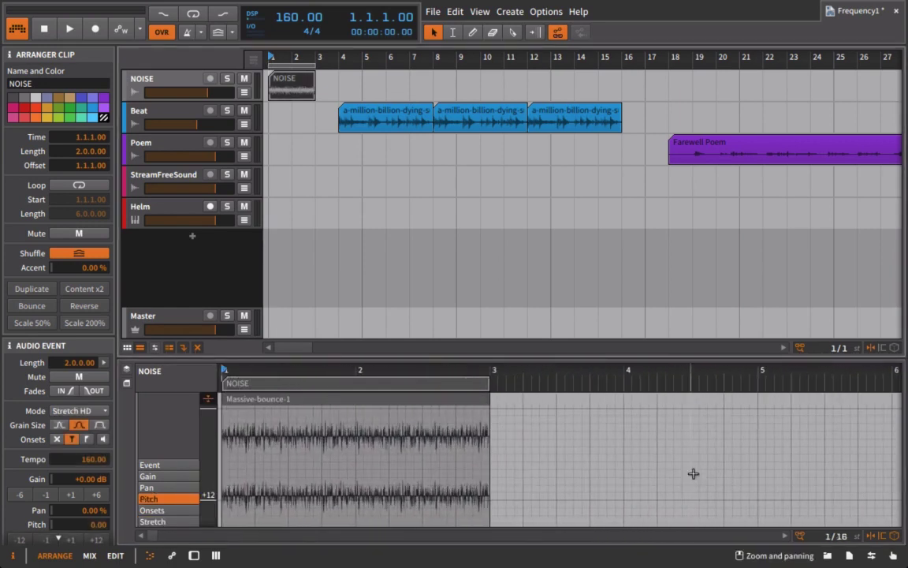
mouse_move(395, 462)
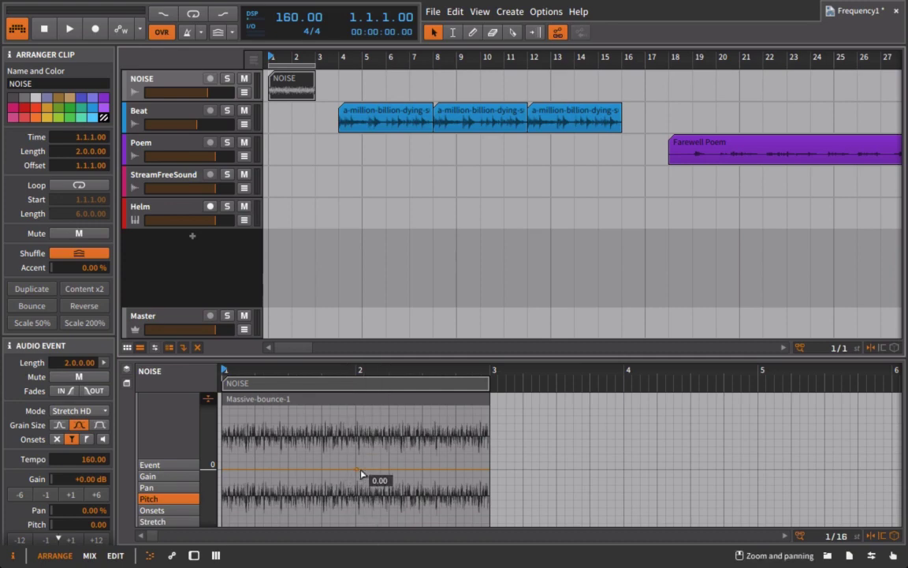
Step: Ramp the NOISE clip's pitch up to +12 at its end and bend the ramp into a curve
click(492, 471)
drag(490, 425, 492, 390)
key(space)
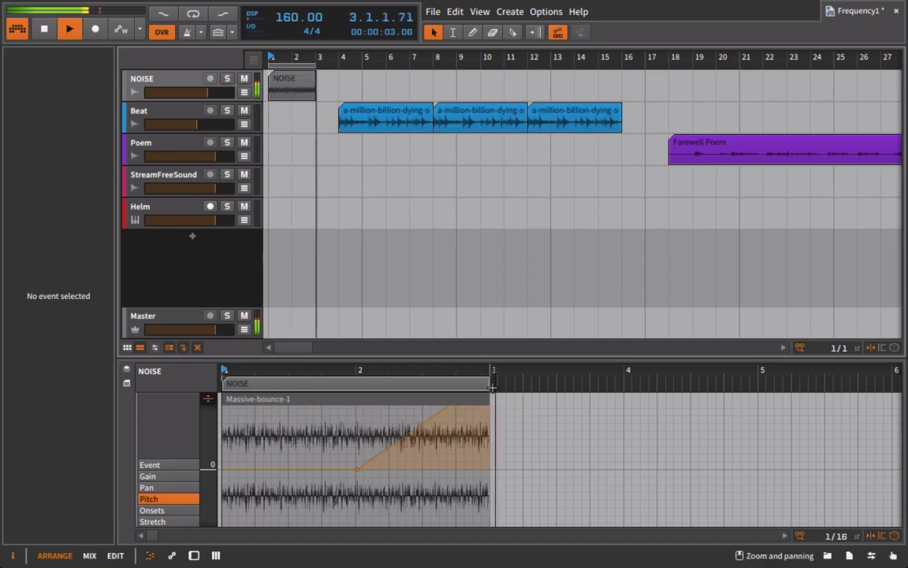
key(space)
drag(460, 416, 489, 364)
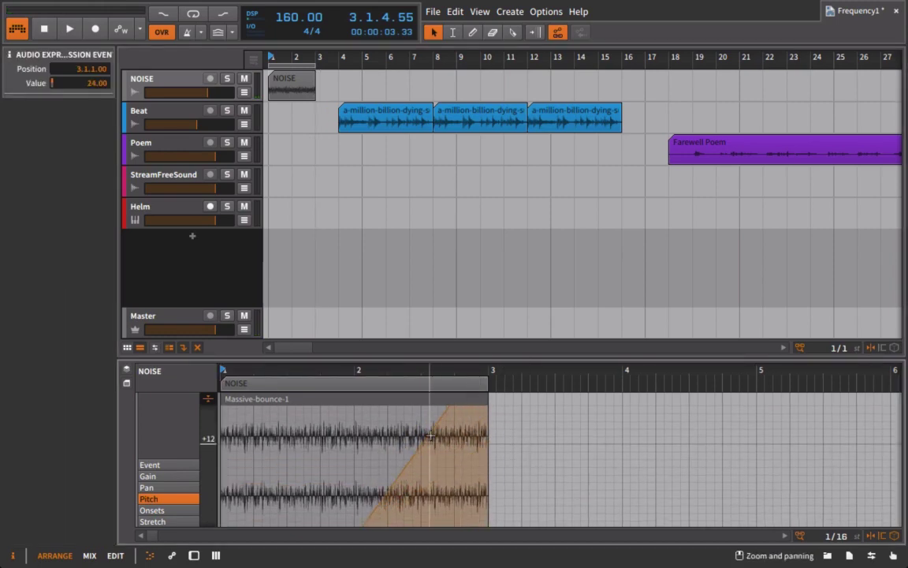
drag(425, 436, 460, 480)
Step: Turn on the fade-out for the Massive-bounce-1 audio event
key(space)
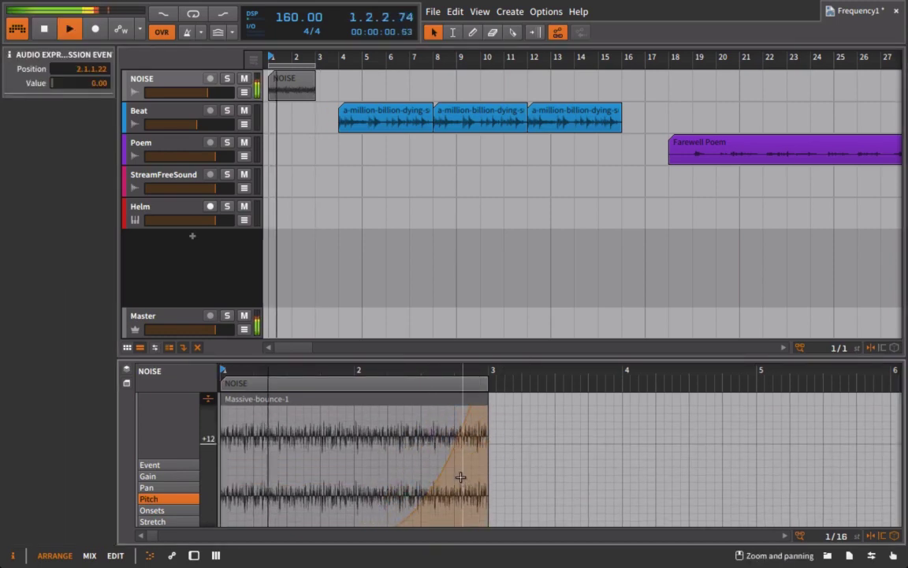
click(339, 399)
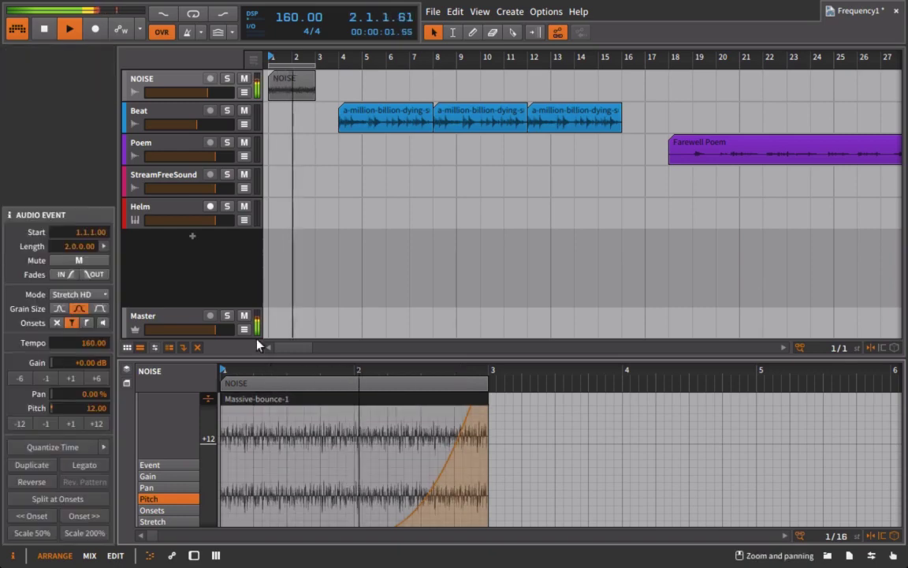
click(91, 274)
Step: Switch NOISE's TDR Nova from high-pass to low-pass at 24 dB/oct with a 97 Hz cutoff
key(d)
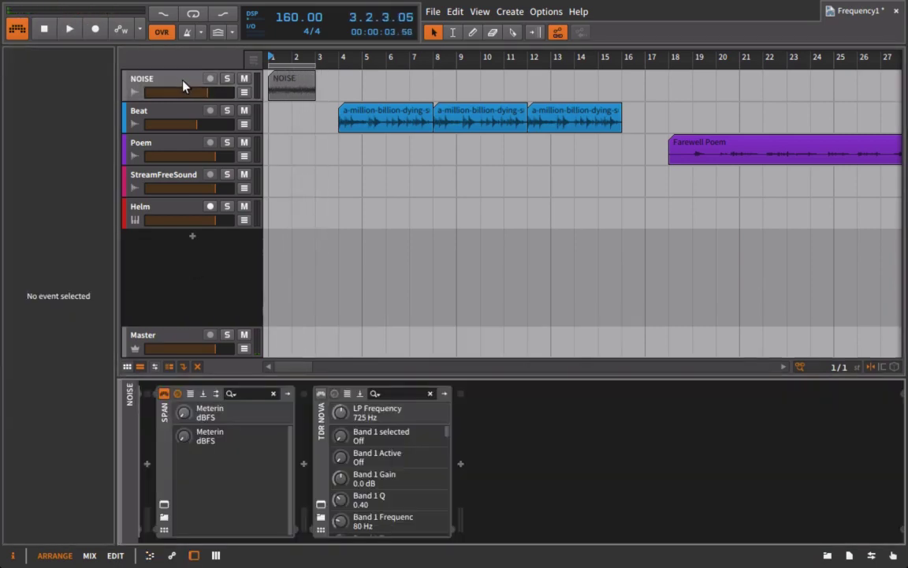
click(322, 504)
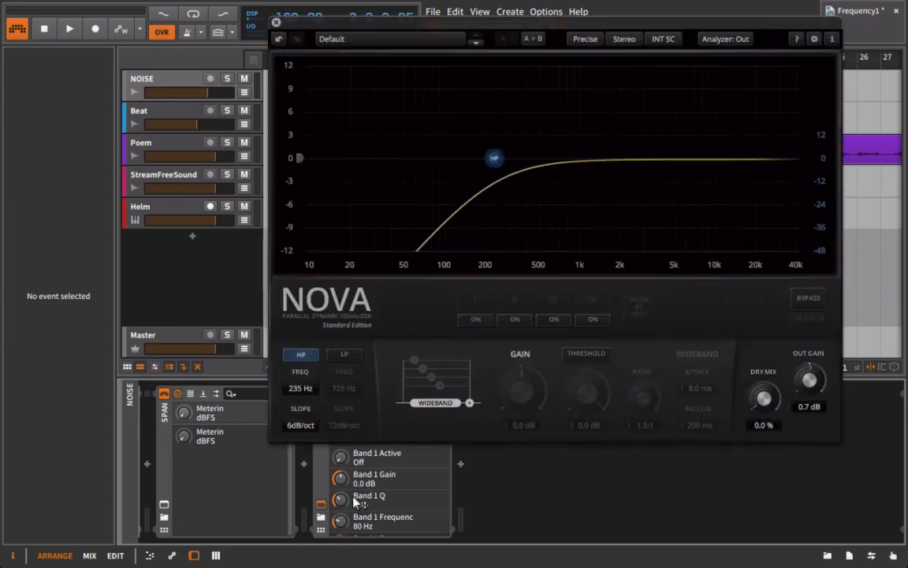
click(344, 354)
click(301, 354)
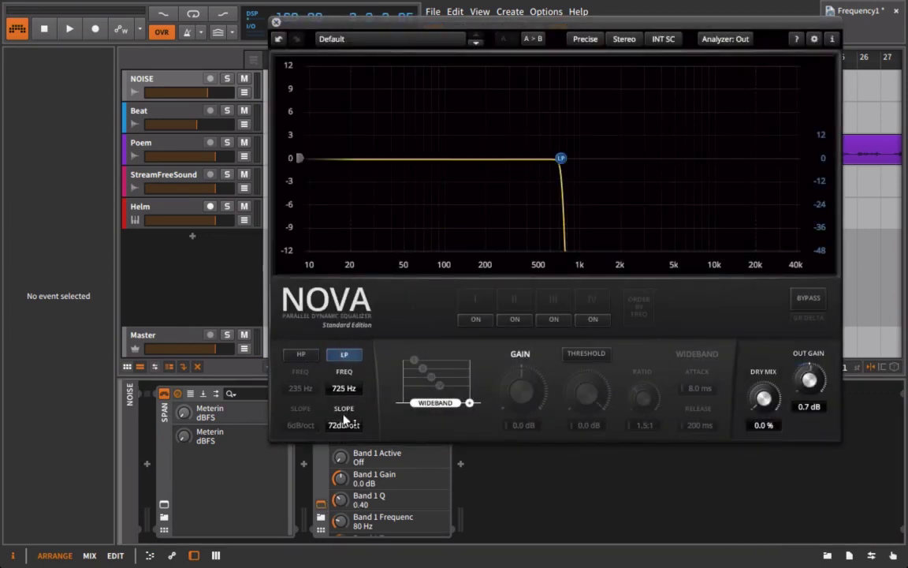
click(357, 430)
click(381, 470)
click(348, 427)
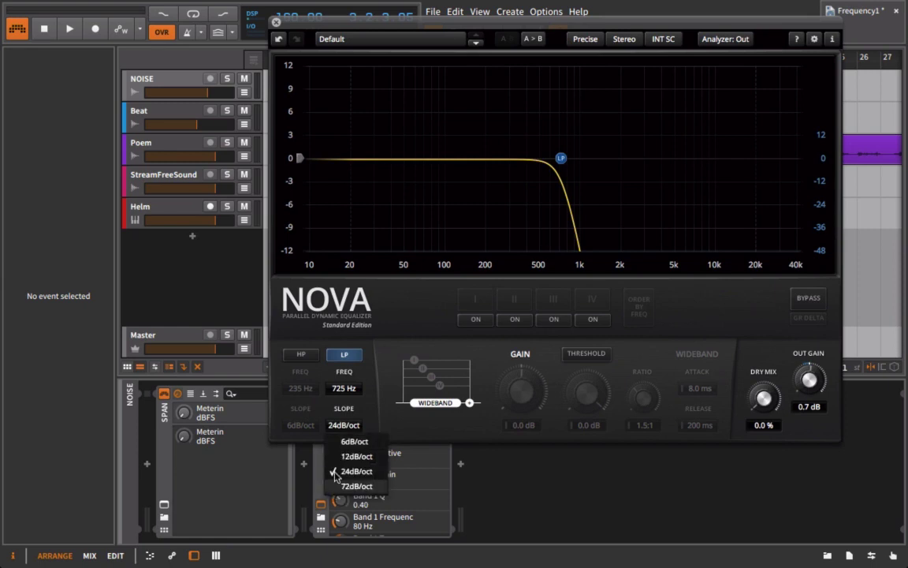
click(348, 392)
drag(348, 392, 471, 399)
Step: Show the NOISE track's LP Frequency automation lane, zoomed into the first bars
key(space)
key(space)
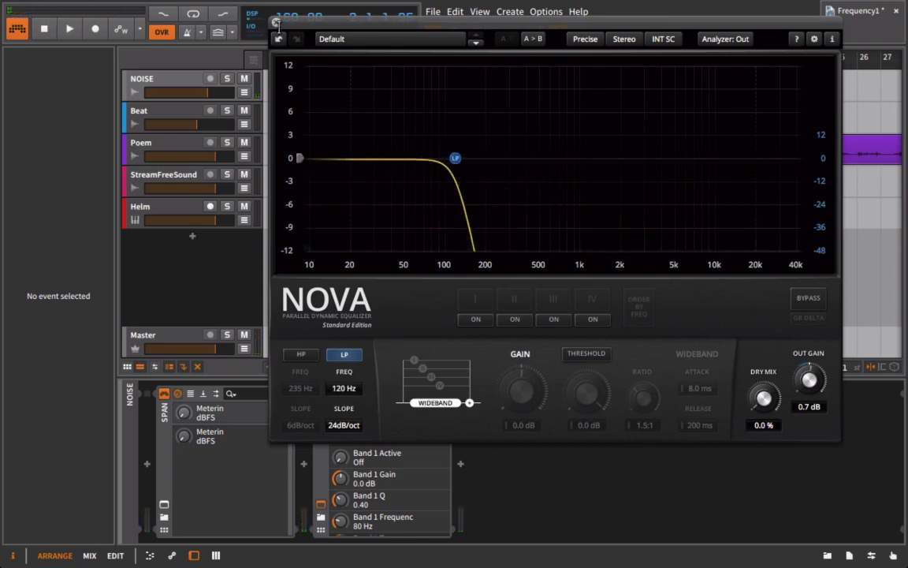
click(276, 23)
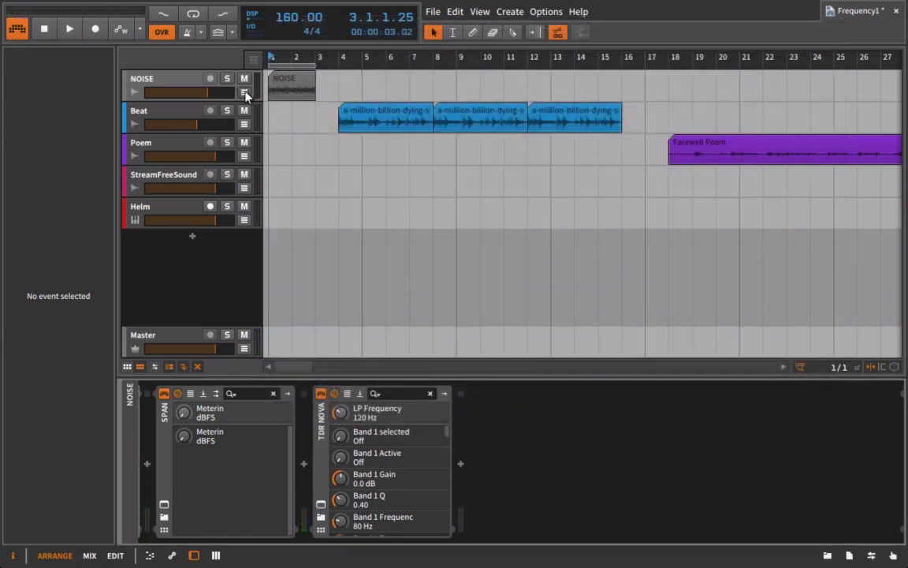
click(244, 92)
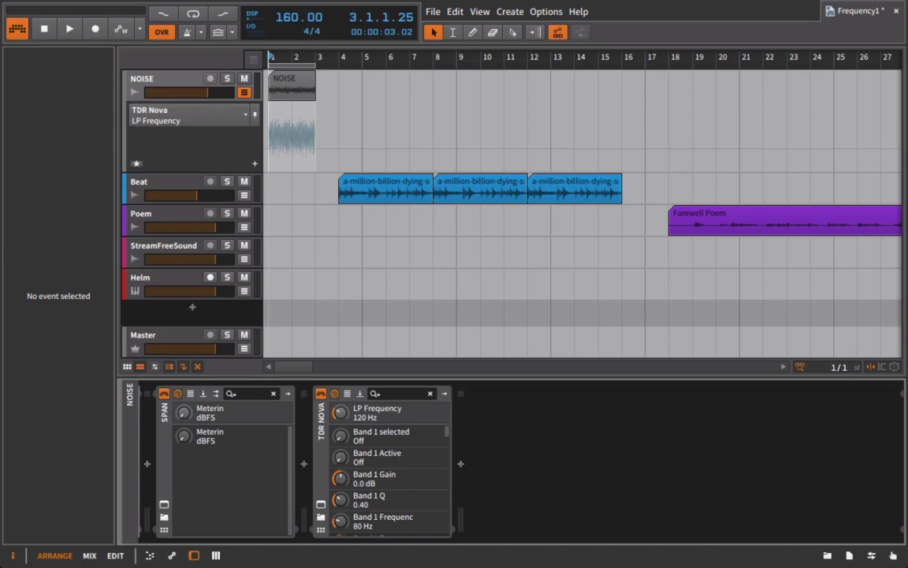
click(283, 57)
drag(283, 58, 511, 164)
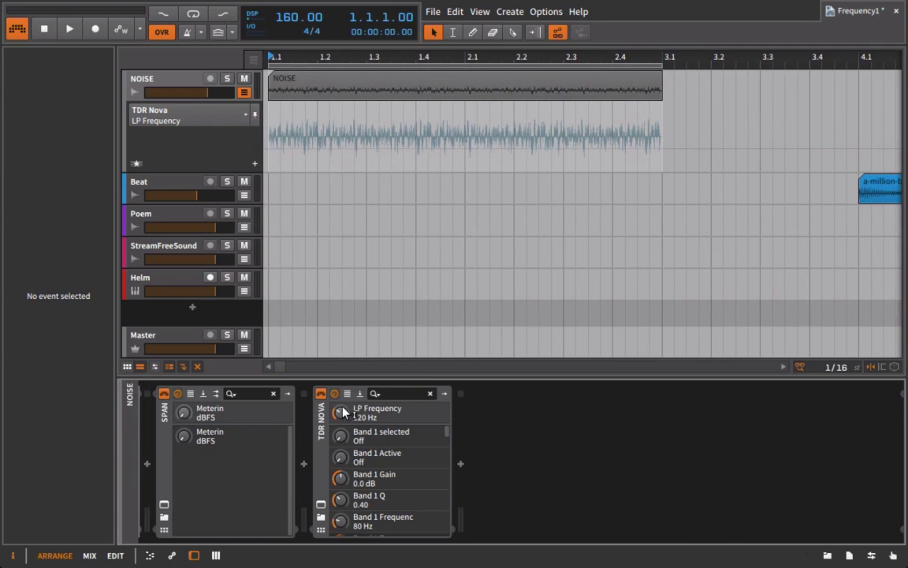
Step: Draw LP Frequency automation rising from 30% to 100% and curve the ramp
click(274, 151)
drag(660, 146, 662, 103)
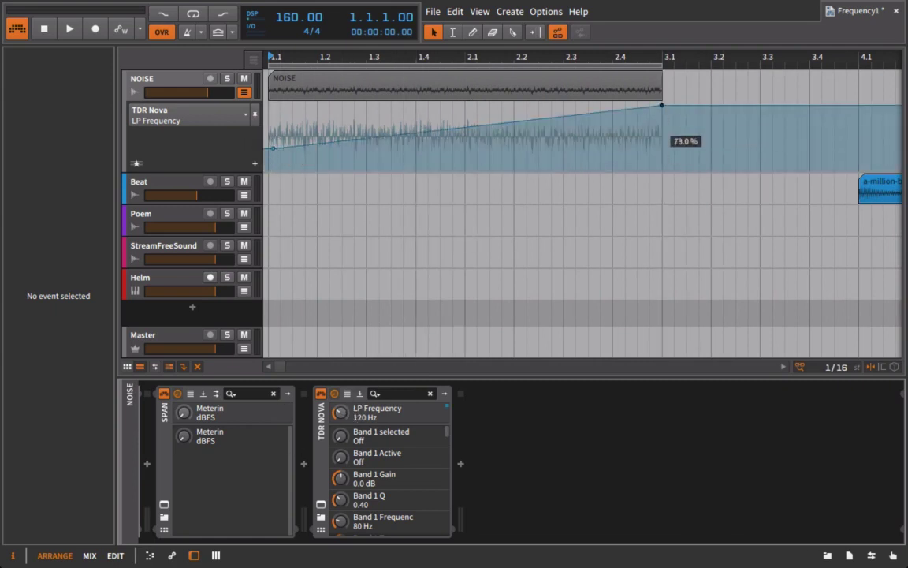
drag(428, 131, 446, 171)
key(space)
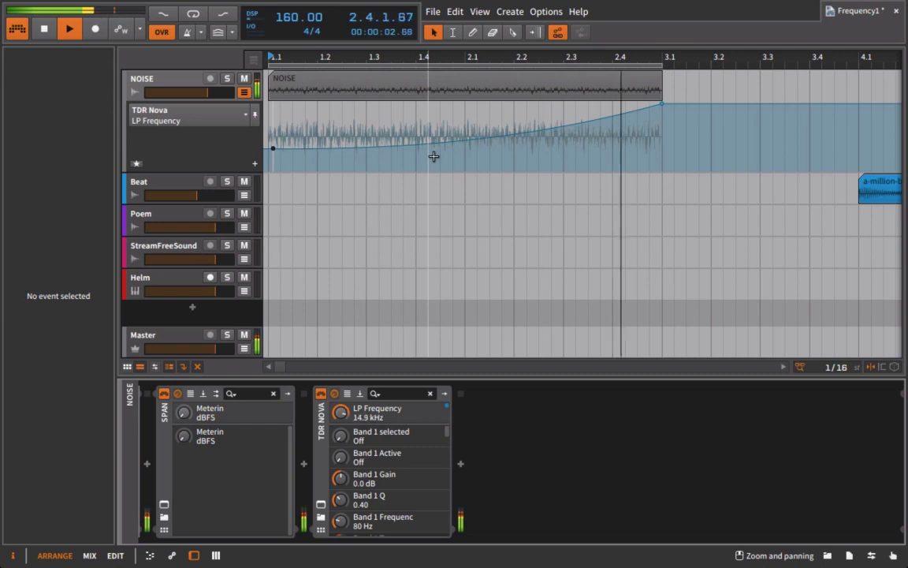
key(space)
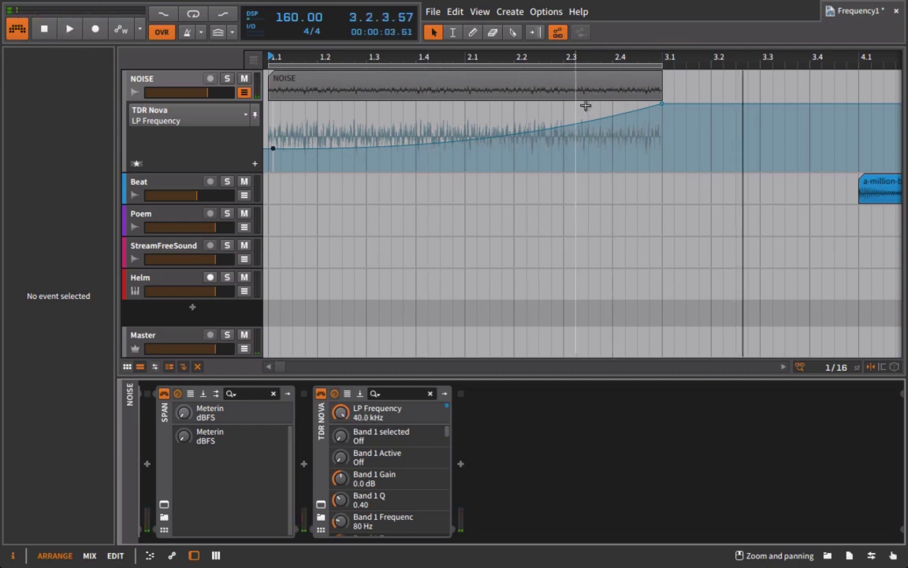
Step: Shorten the NOISE clip so the filter sweep ends earlier, at 2.4.4.00
click(660, 73)
drag(663, 114, 649, 103)
click(653, 100)
key(space)
key(space)
Step: Place the three Beat drum loops back-to-back at bars 3, 7 and 11
key(minus)
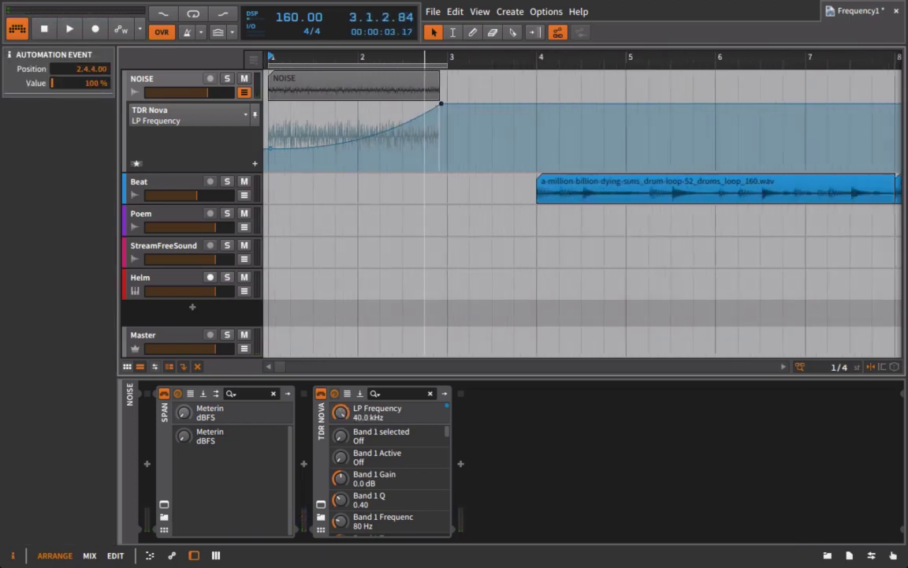
key(minus)
drag(554, 206, 489, 199)
drag(746, 196, 702, 185)
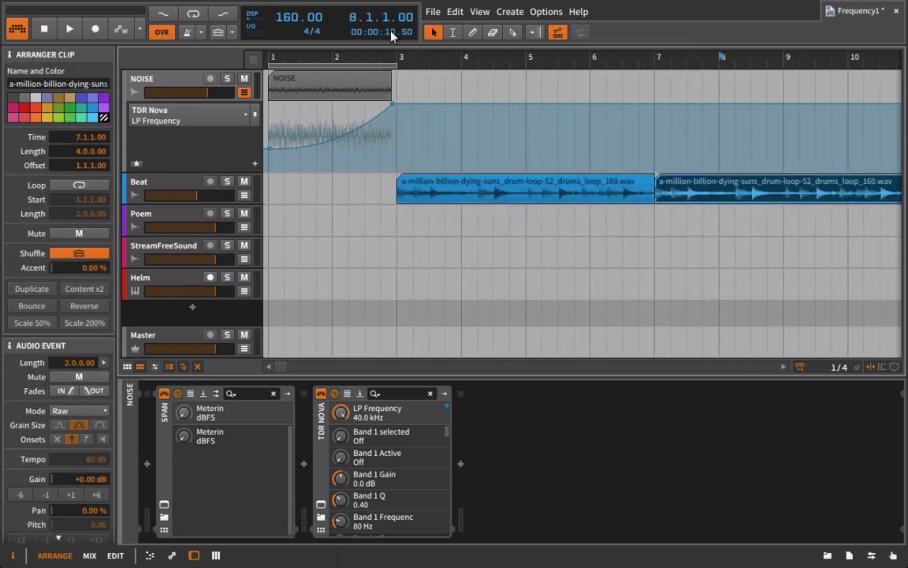
key(space)
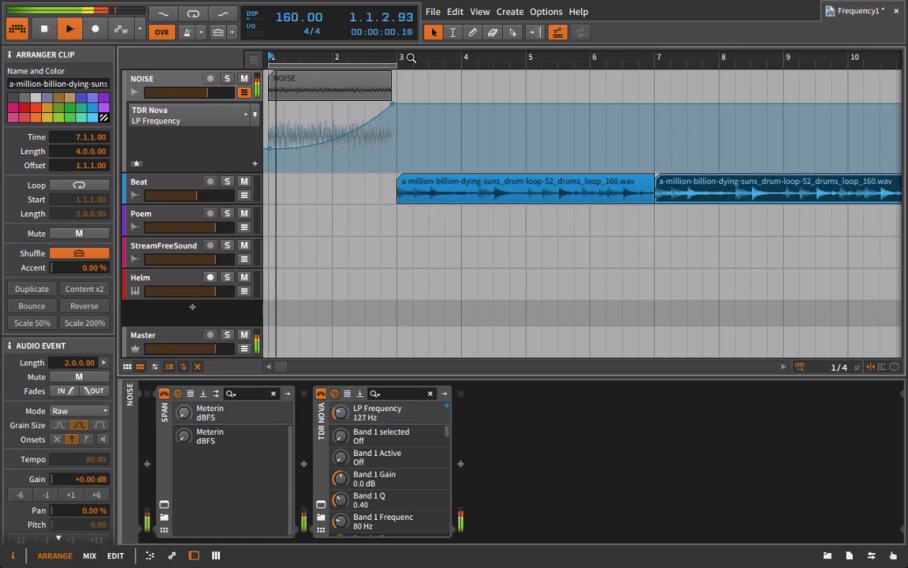
key(minus)
click(621, 192)
drag(621, 192, 590, 191)
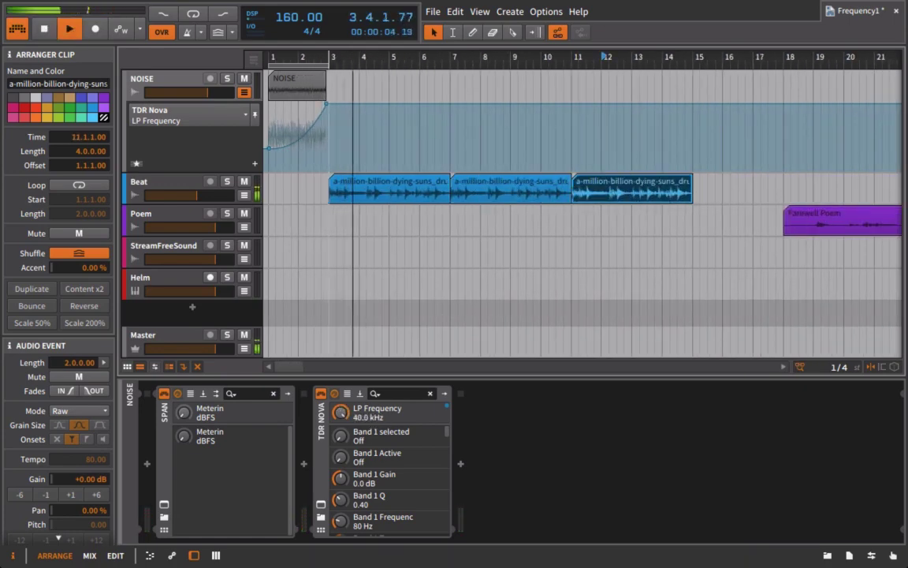
Step: Slide the NOISE clip so it ends exactly at bar 3
drag(354, 57, 357, 103)
click(469, 89)
drag(486, 85, 501, 85)
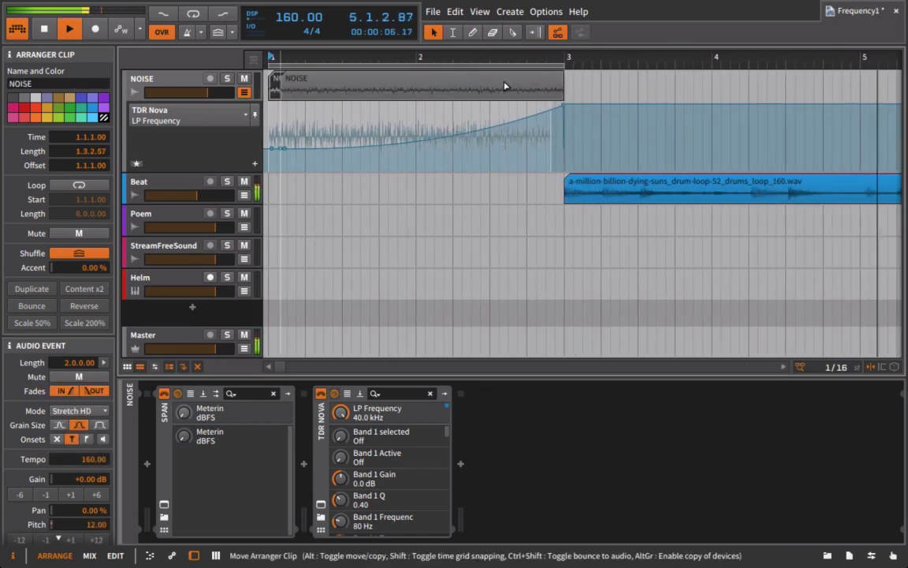
click(285, 57)
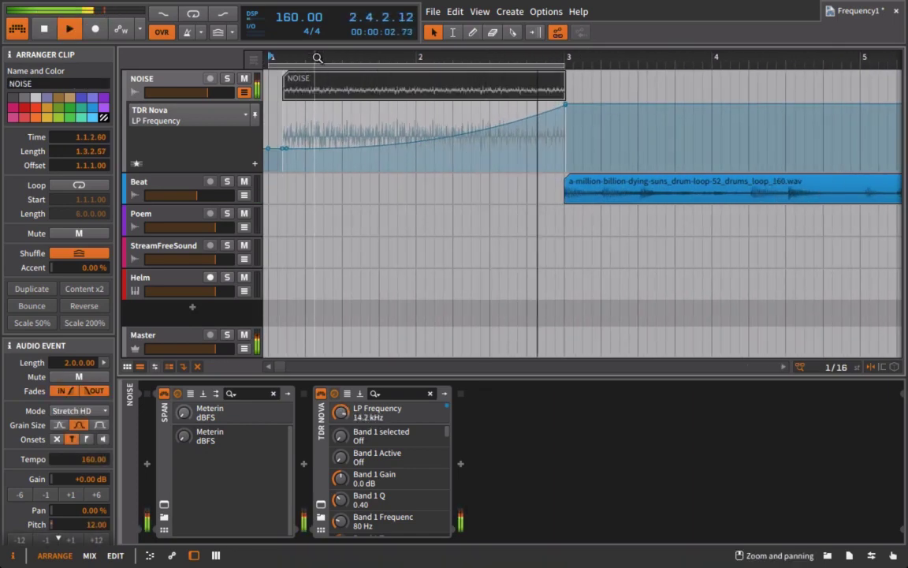
drag(560, 58, 537, 87)
drag(665, 92, 590, 78)
key(space)
Step: Delete the two bottom points of the LP Frequency automation dip
click(679, 147)
key(Delete)
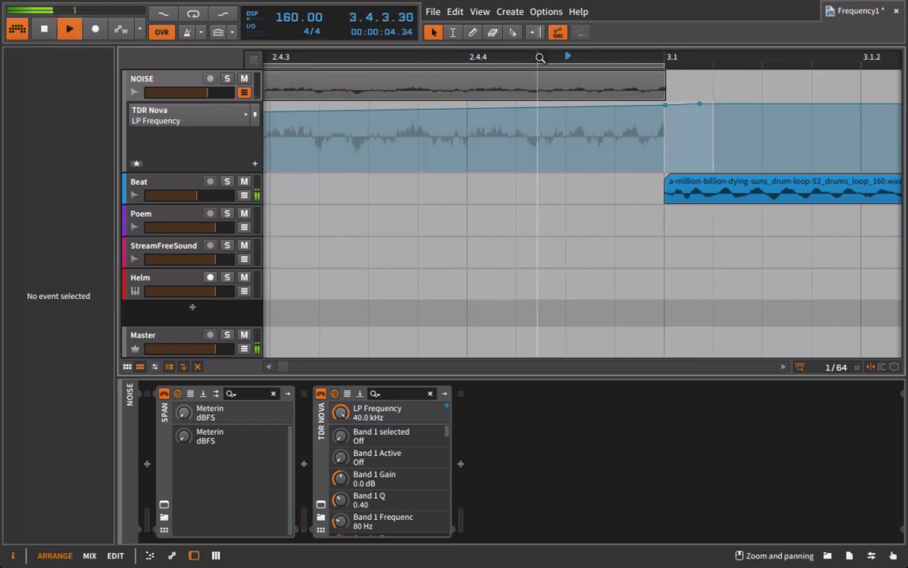
drag(541, 57, 328, 231)
key(space)
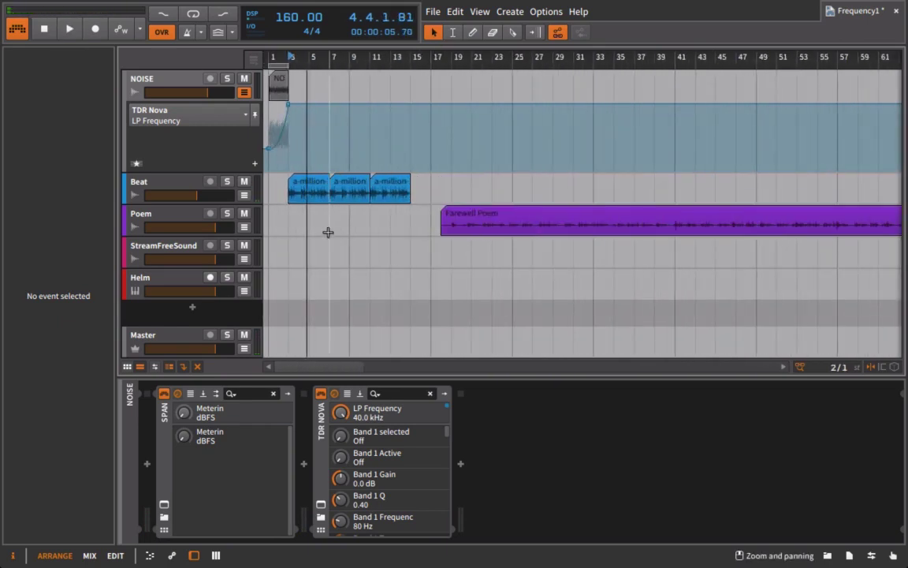
Step: Add TDR Nova from the browser's EQ folder to the Beat track
click(160, 181)
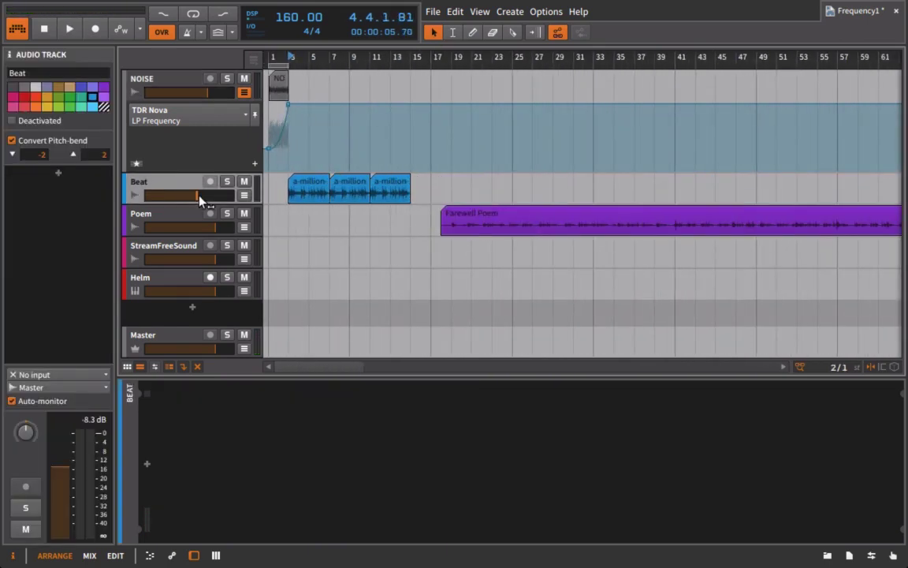
click(826, 554)
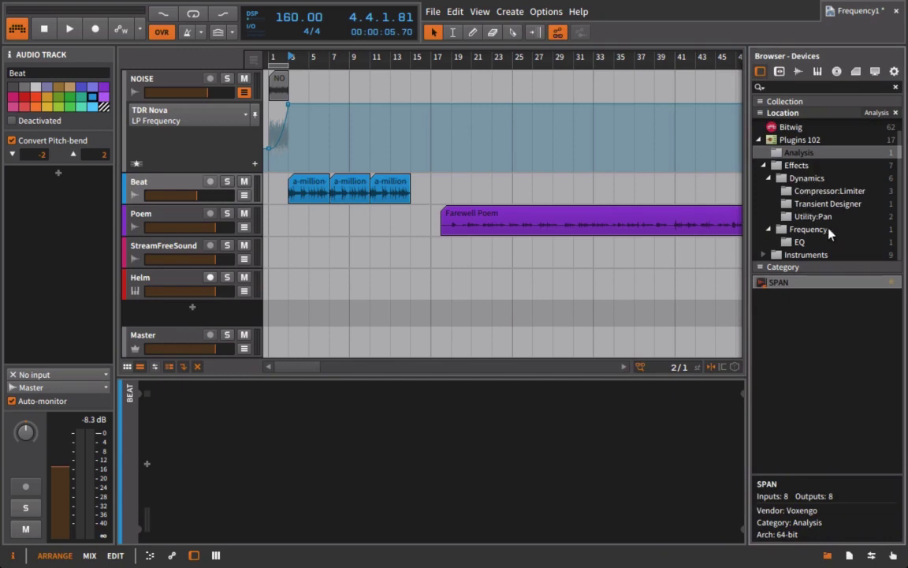
click(810, 241)
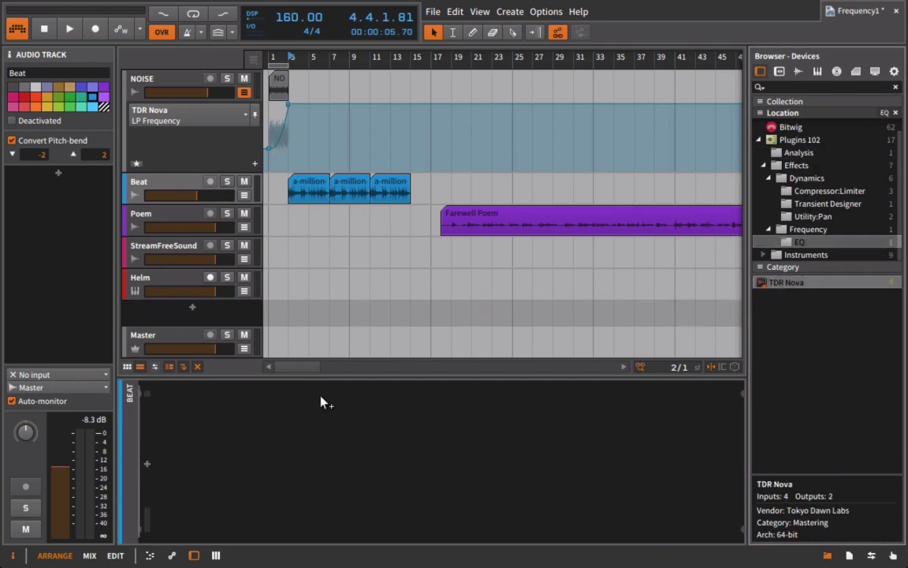
drag(316, 422, 317, 424)
click(826, 556)
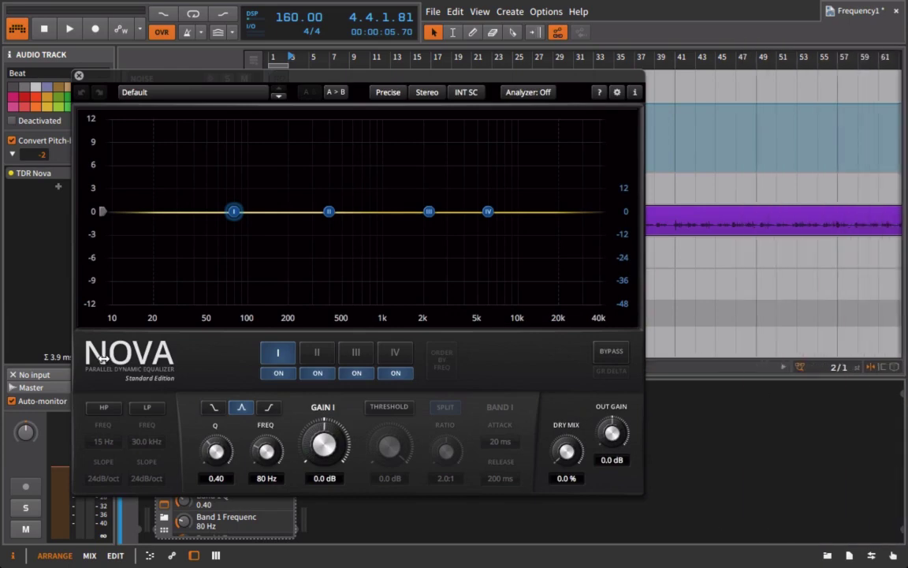
Step: Turn on Nova's low-pass at 72 dB/oct and set its cutoff to around 496 Hz
click(145, 407)
click(147, 479)
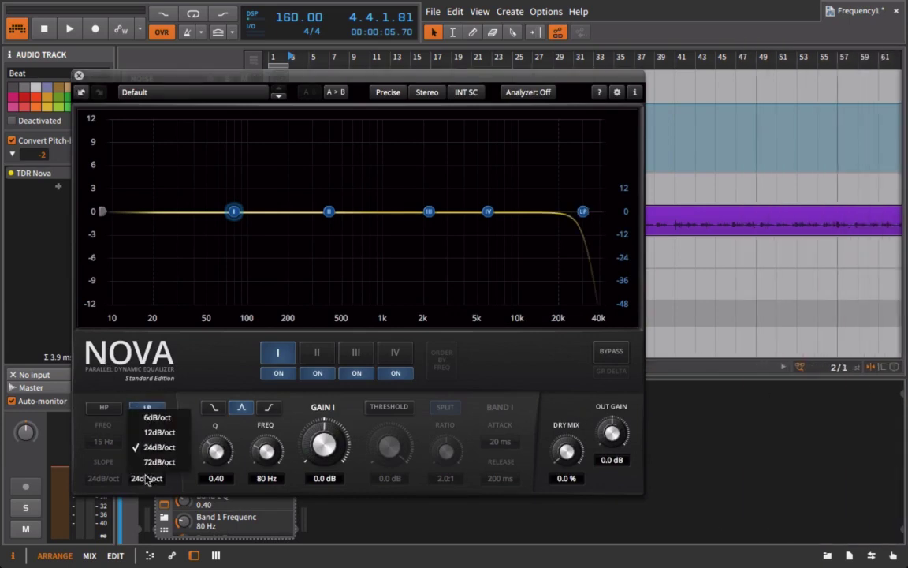
click(153, 466)
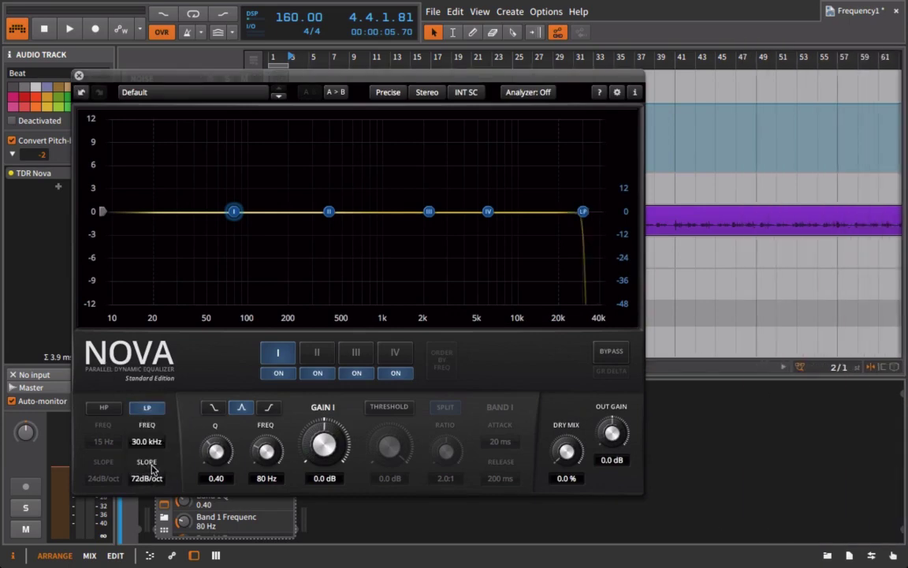
drag(145, 447, 3, 435)
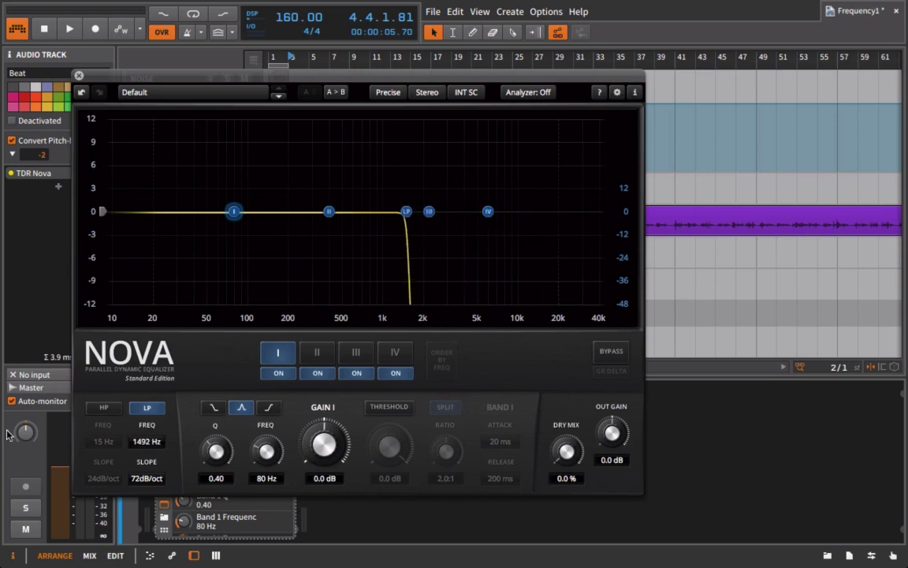
drag(130, 444, 32, 443)
key(space)
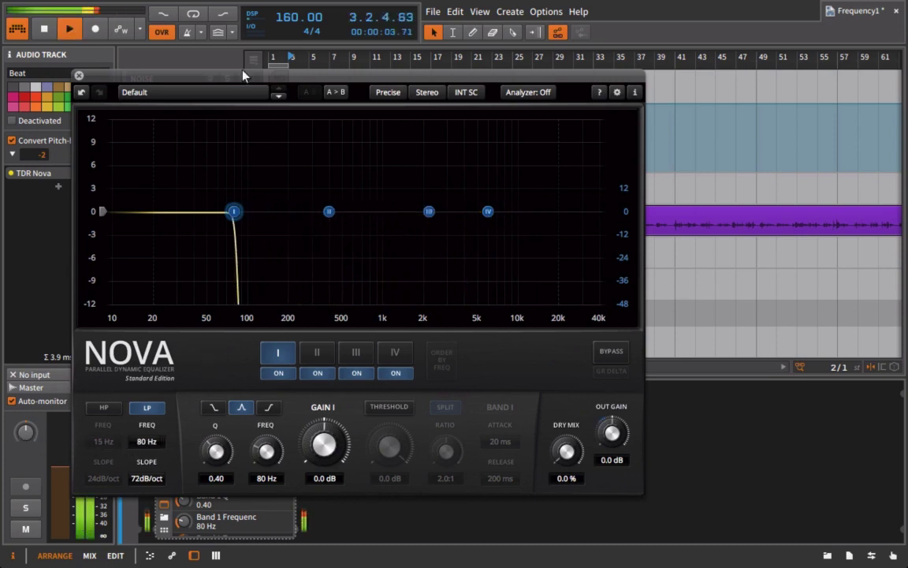
drag(142, 442, 227, 451)
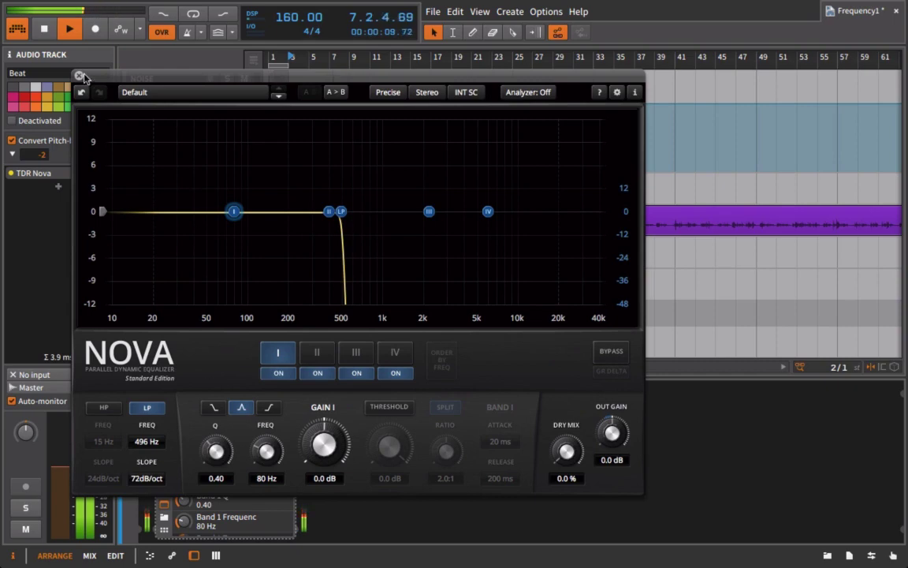
Step: In Beat's LP Frequency lane, ramp the cutoff up to 100% at bar 15 and play it back
click(88, 85)
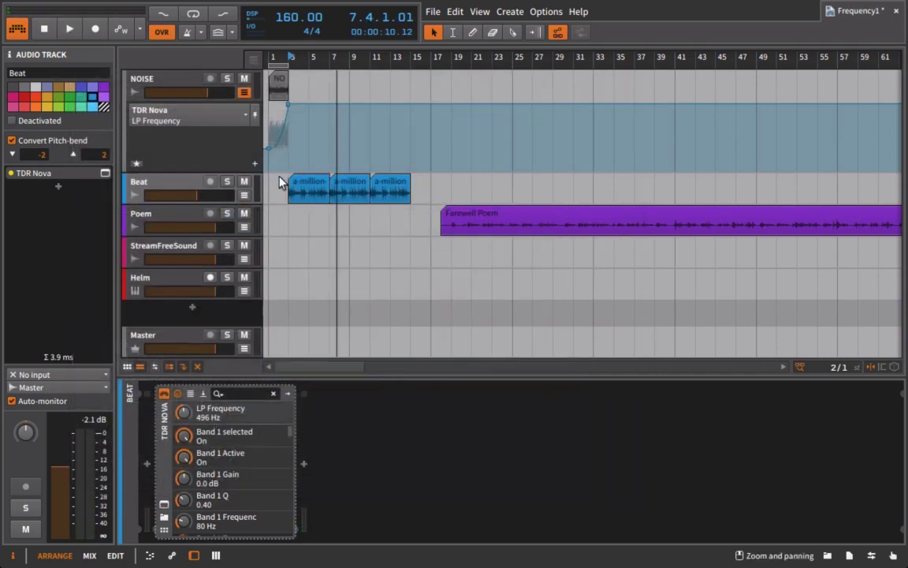
click(244, 195)
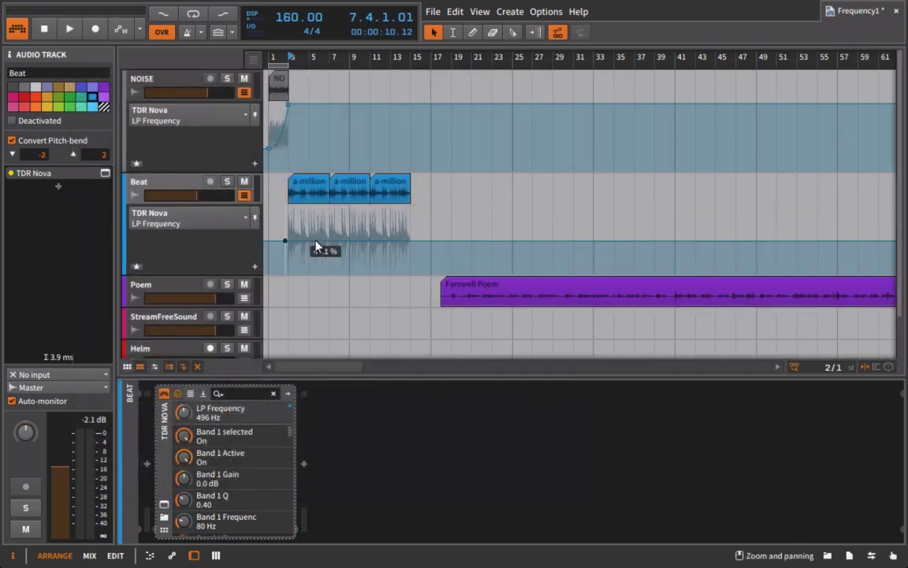
drag(409, 241, 410, 207)
click(70, 30)
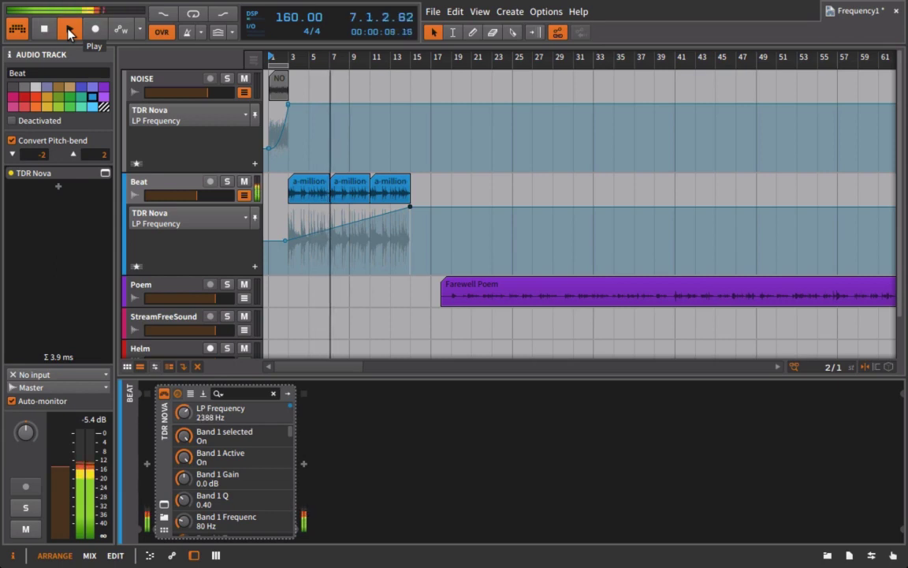
click(164, 504)
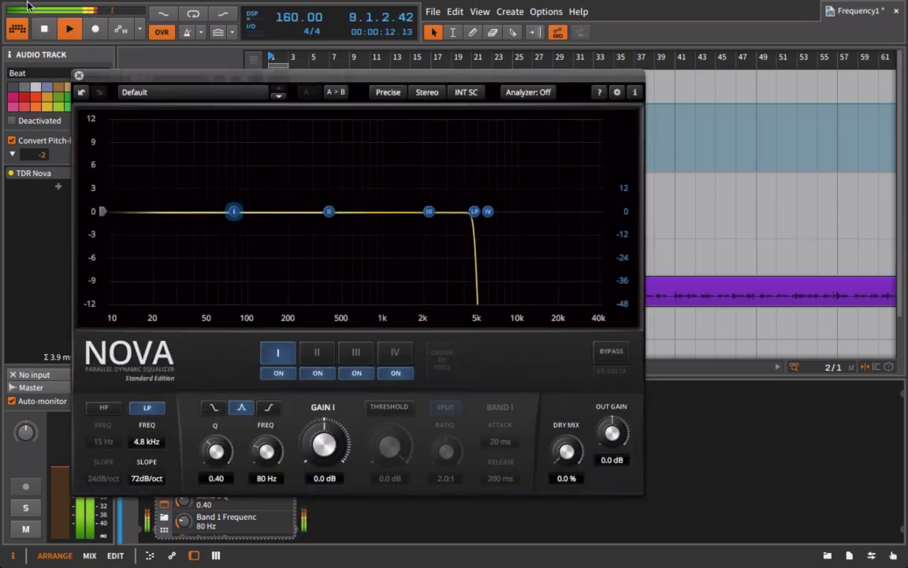
Step: Draw Beat's Output Gain automation from about 67% at bar 3 down to 48% at bar 15
click(79, 76)
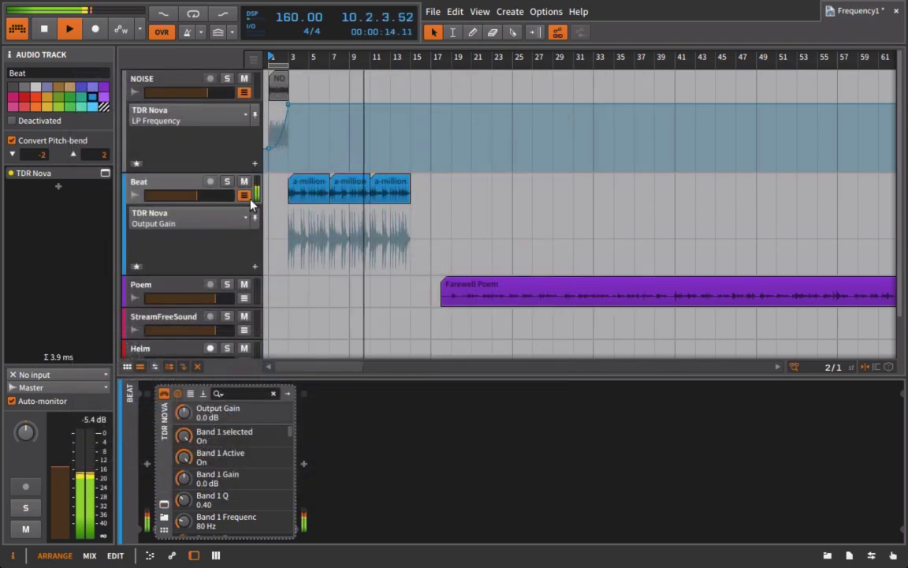
drag(288, 244, 410, 243)
drag(288, 238, 288, 230)
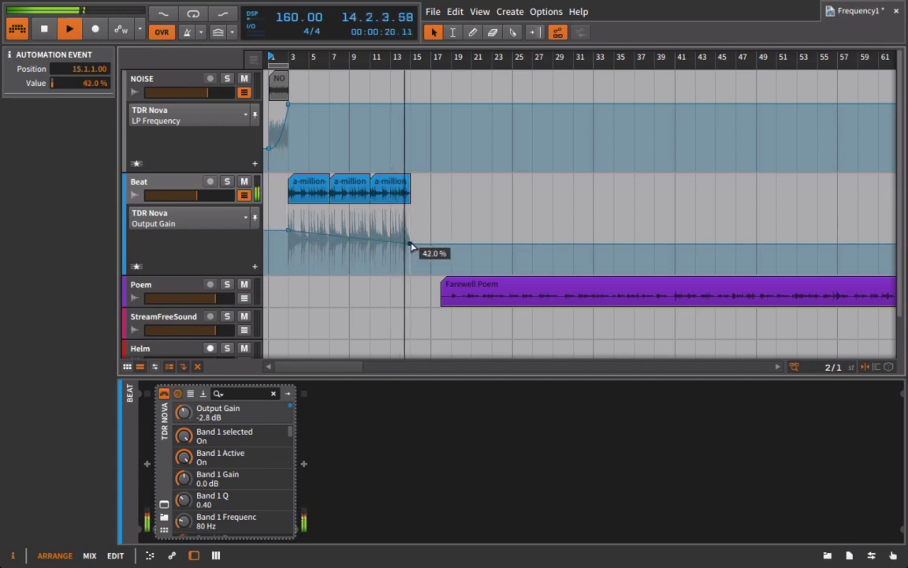
drag(410, 243, 409, 239)
key(space)
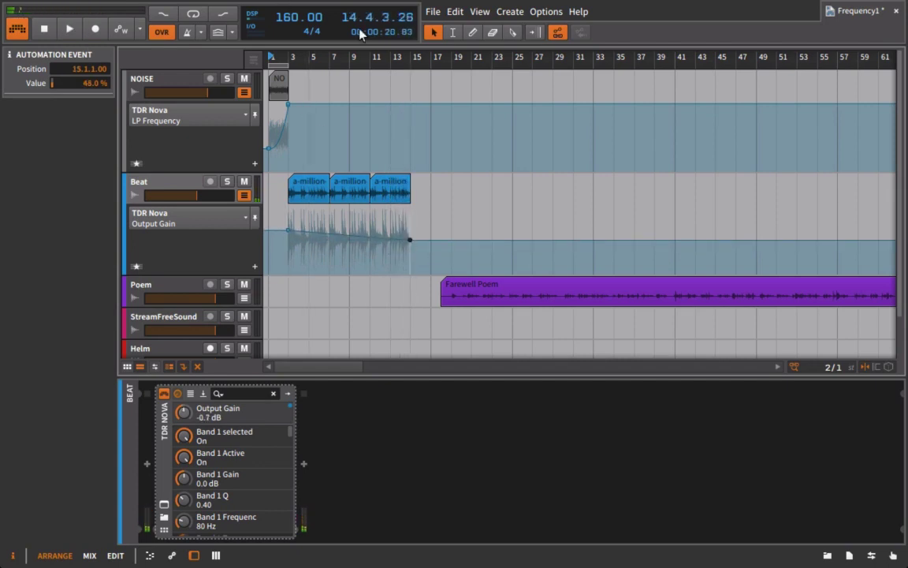
click(163, 506)
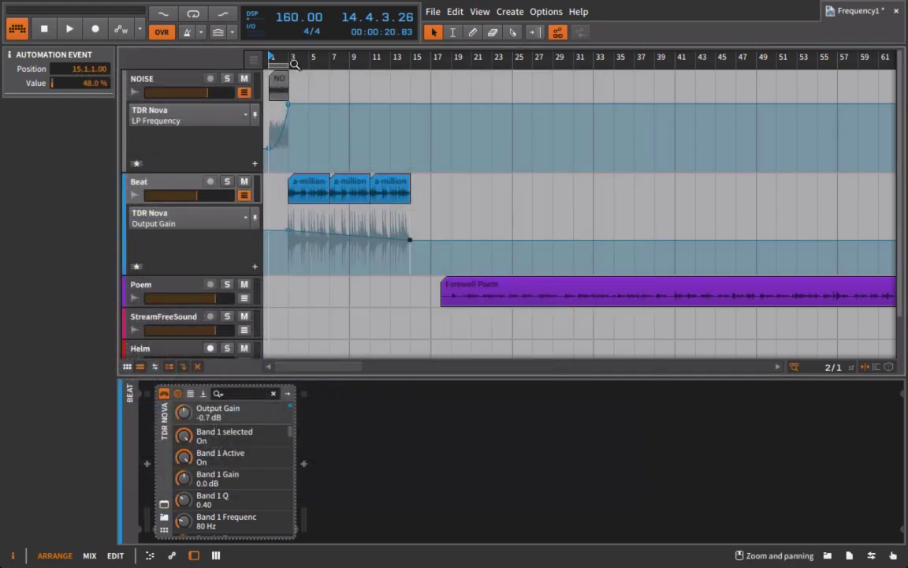
drag(296, 63, 339, 79)
key(space)
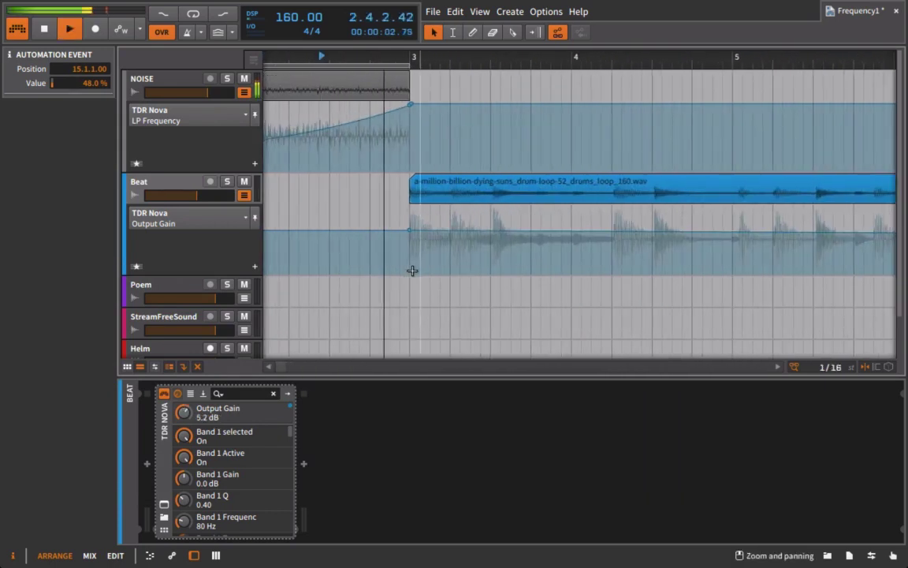